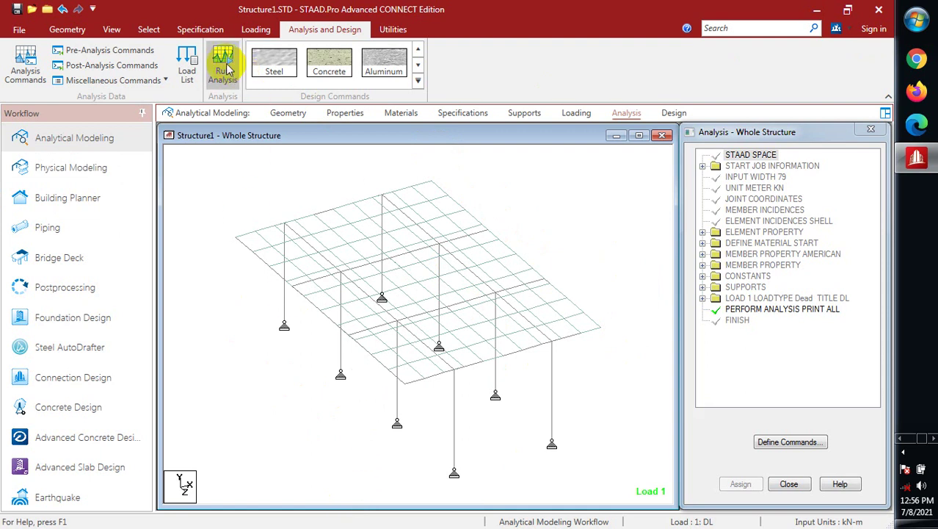
Run the analysis of Structure1 and open its output file, which shows 0 errors and 0 warnings.
{"action": "left_click", "coordinate": [223, 67]}
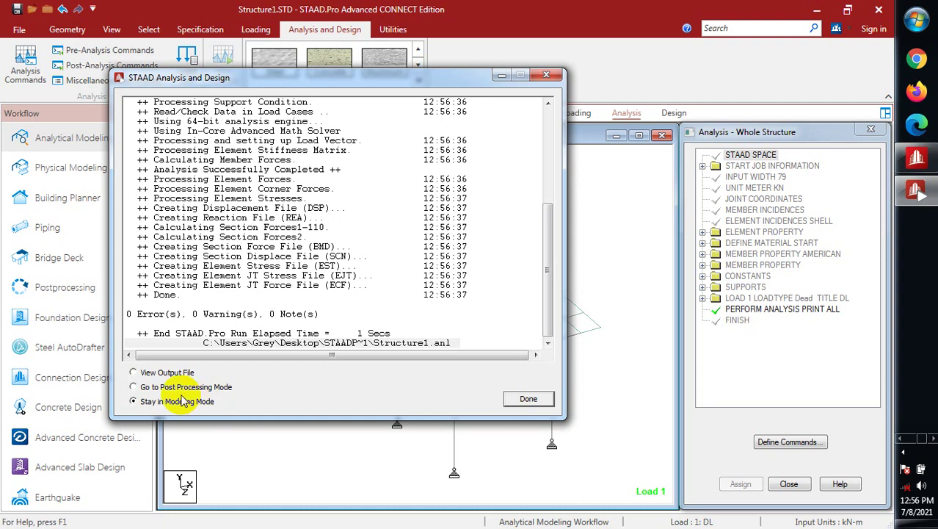
{"action": "left_click", "coordinate": [134, 373]}
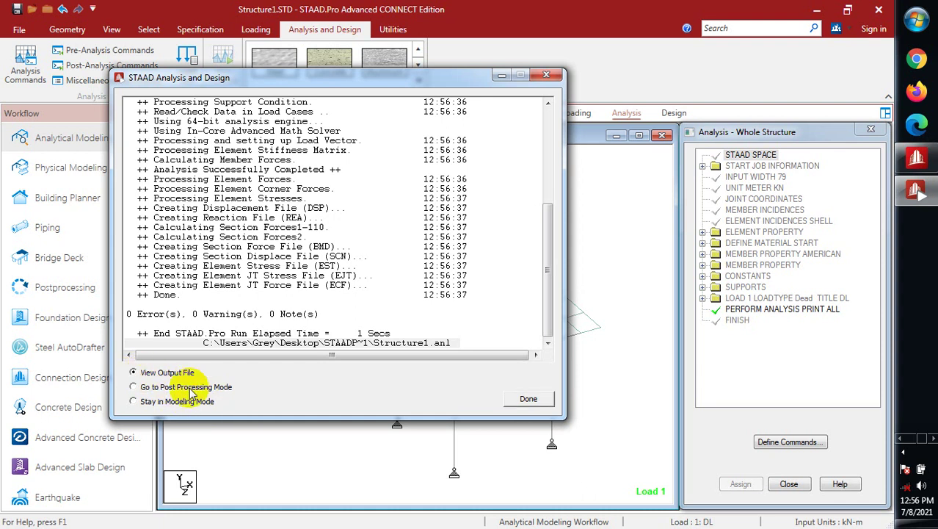
{"action": "left_click", "coordinate": [528, 399]}
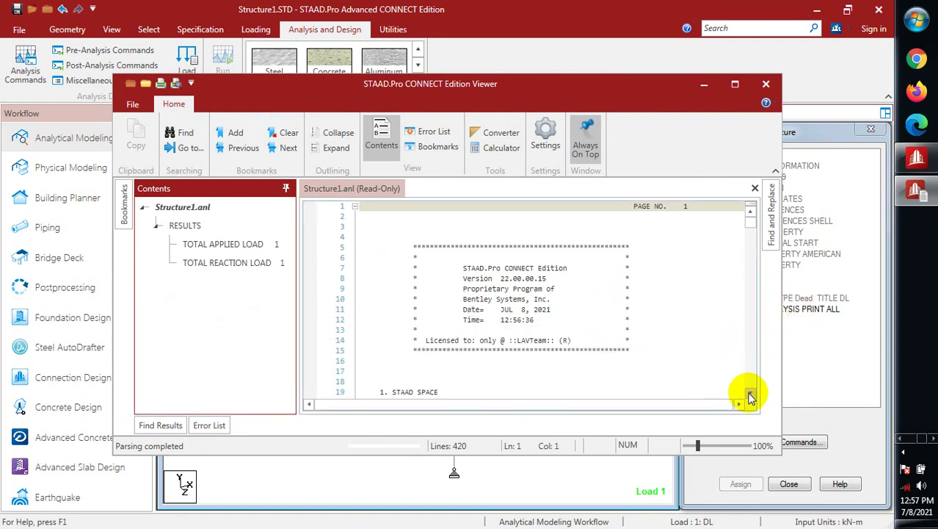
Scroll Structure1.anl past the joint coordinates and incidences to the concrete DEFINE MATERIAL block.
{"action": "left_click", "coordinate": [750, 394]}
{"action": "left_click", "coordinate": [750, 395]}
{"action": "left_click", "coordinate": [750, 394]}
{"action": "left_click", "coordinate": [750, 395]}
{"action": "left_click", "coordinate": [750, 395]}
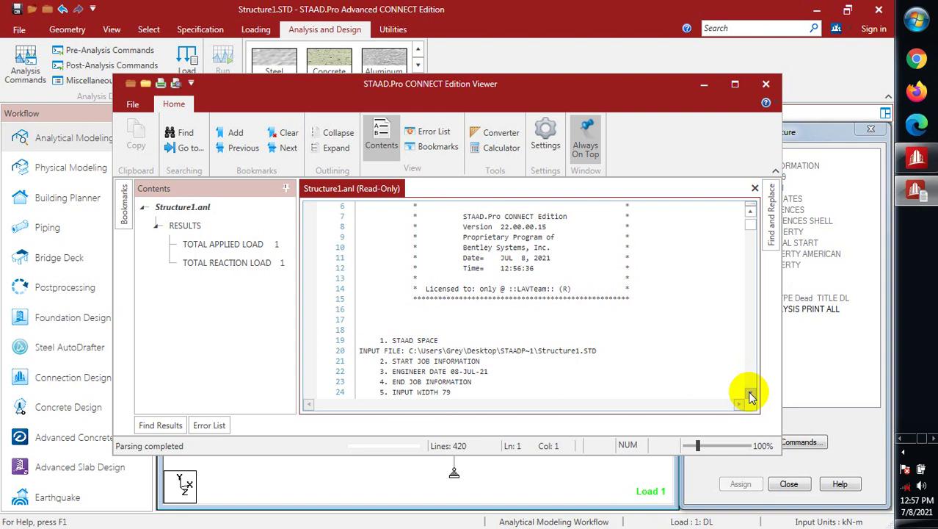
{"action": "left_click", "coordinate": [749, 394]}
{"action": "left_click", "coordinate": [750, 395]}
{"action": "left_click", "coordinate": [750, 394]}
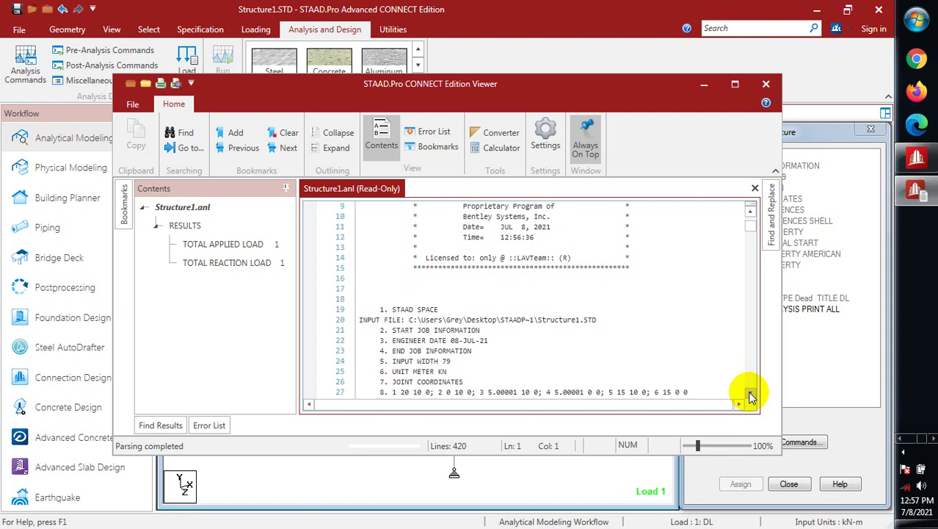
{"action": "left_click", "coordinate": [749, 394]}
{"action": "left_click", "coordinate": [750, 395]}
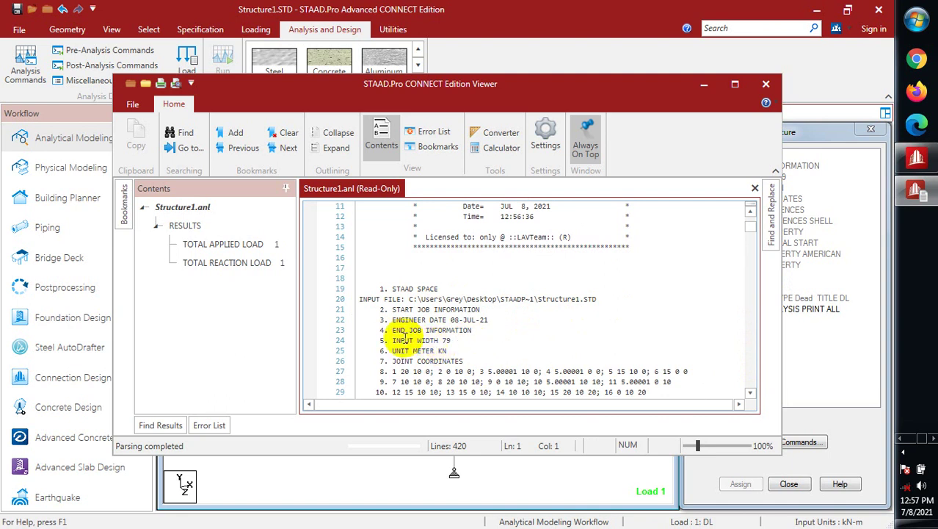
{"action": "left_click", "coordinate": [750, 392]}
{"action": "left_click", "coordinate": [751, 392]}
{"action": "left_click", "coordinate": [750, 393]}
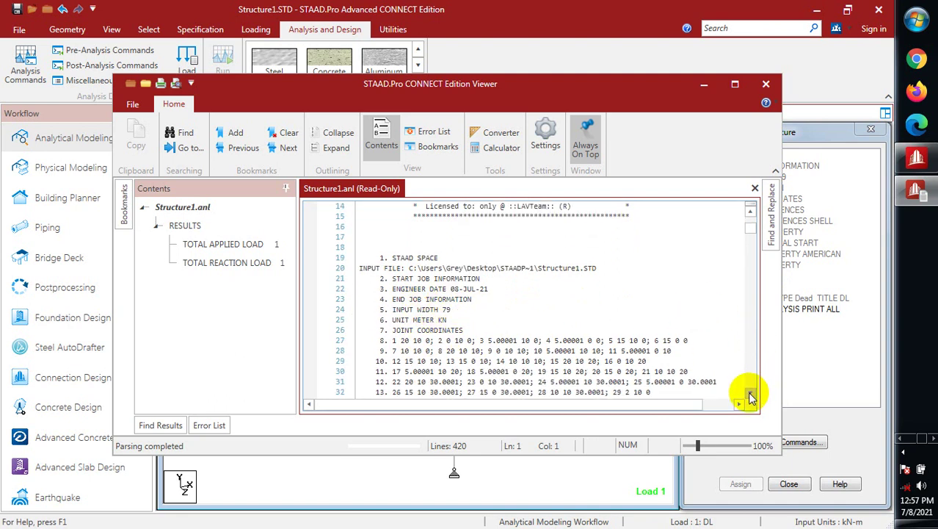
{"action": "left_click", "coordinate": [751, 392]}
{"action": "left_click", "coordinate": [751, 392]}
{"action": "left_click", "coordinate": [750, 392]}
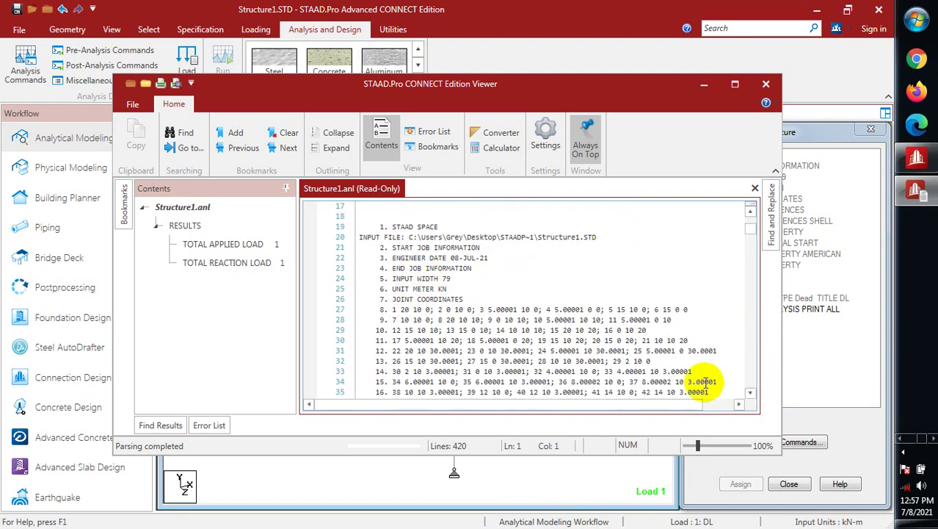
{"action": "left_click", "coordinate": [750, 394]}
{"action": "left_click", "coordinate": [751, 394]}
{"action": "left_click", "coordinate": [751, 393]}
{"action": "left_click", "coordinate": [751, 394]}
{"action": "left_click", "coordinate": [751, 394]}
{"action": "left_click", "coordinate": [750, 394]}
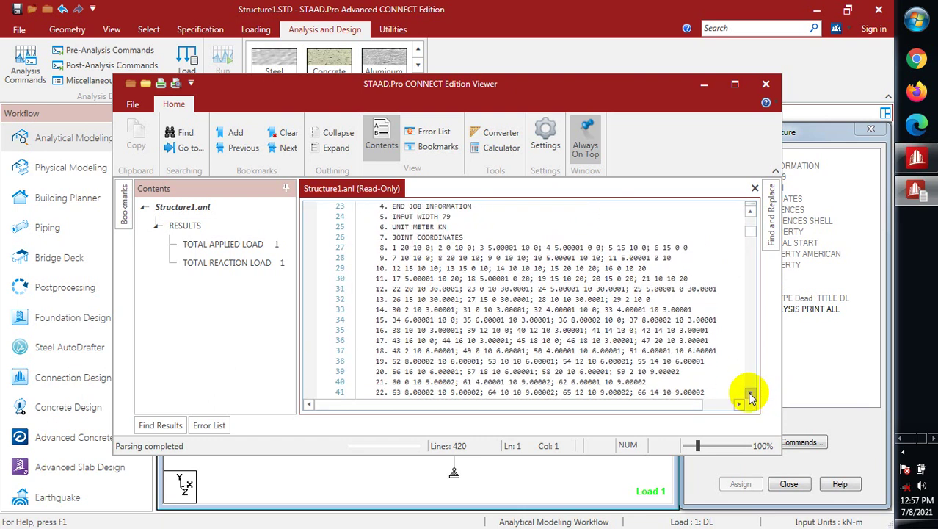
{"action": "left_click_drag", "start_coordinate": [751, 393], "coordinate": [751, 395]}
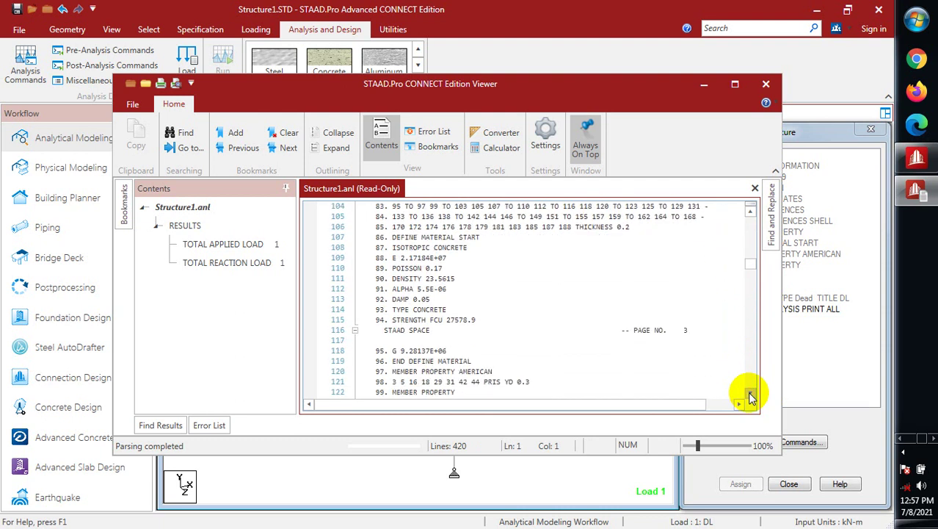
Scroll down through the Problem Statistics section of the output.
{"action": "left_click", "coordinate": [180, 226]}
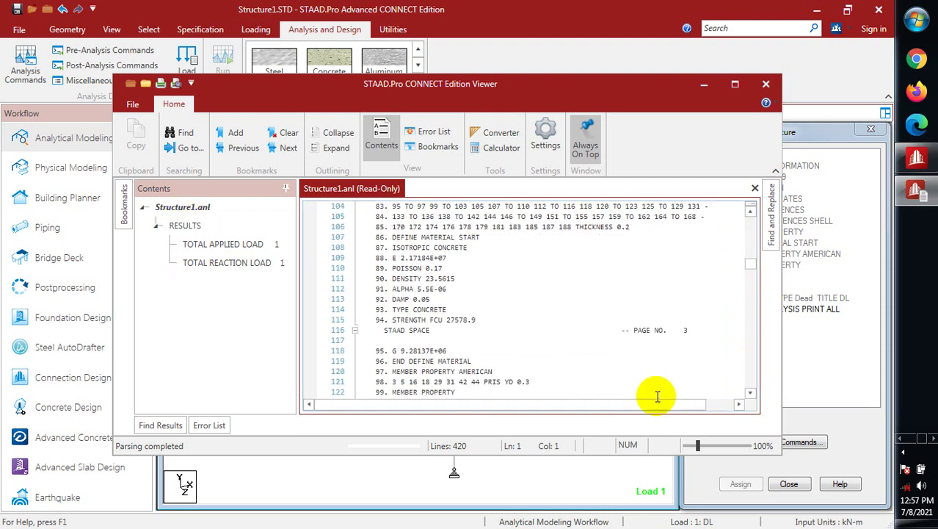
{"action": "left_click", "coordinate": [750, 394]}
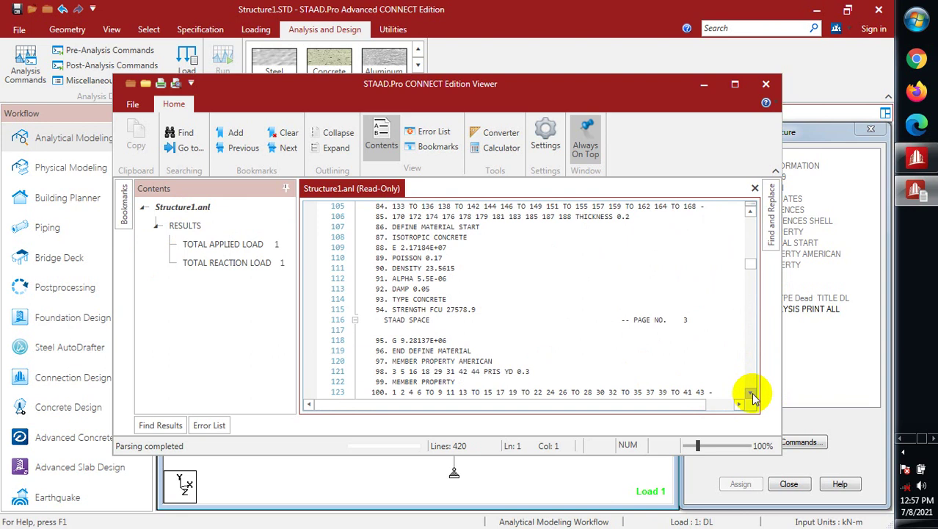
{"action": "left_click", "coordinate": [750, 394]}
{"action": "left_click", "coordinate": [751, 394]}
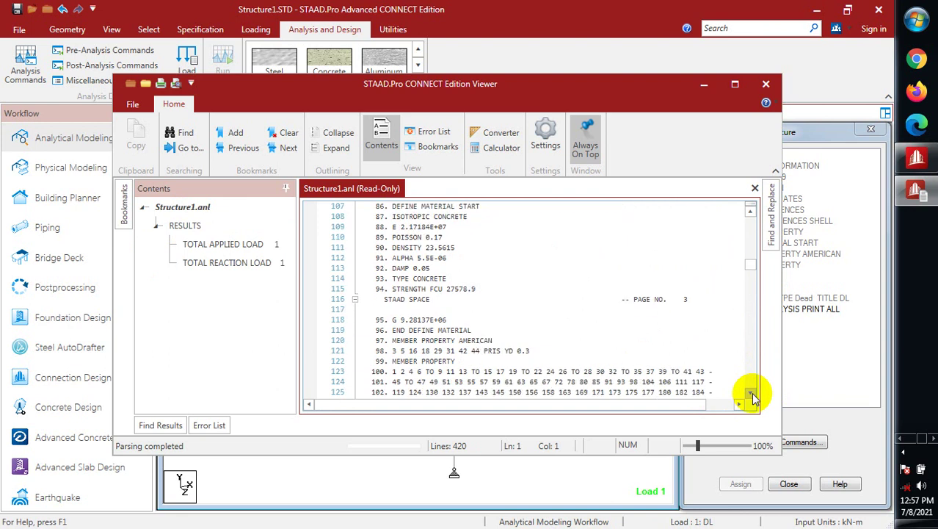
{"action": "left_click", "coordinate": [750, 394]}
{"action": "left_click", "coordinate": [751, 393]}
{"action": "left_click", "coordinate": [750, 394]}
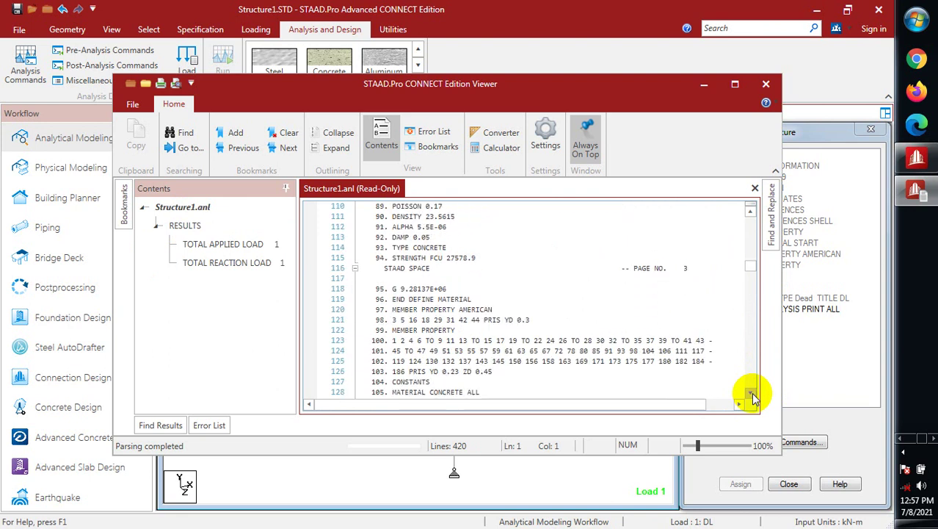
{"action": "left_click", "coordinate": [750, 393]}
{"action": "left_click", "coordinate": [751, 394]}
{"action": "left_click", "coordinate": [750, 394]}
{"action": "left_click", "coordinate": [751, 393]}
{"action": "left_click", "coordinate": [751, 394]}
{"action": "left_click", "coordinate": [751, 394]}
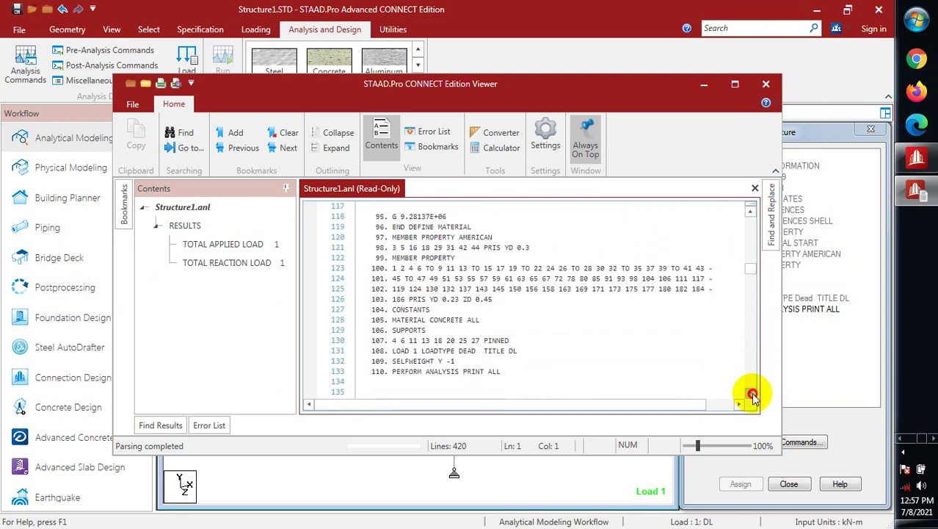
{"action": "left_click", "coordinate": [750, 394]}
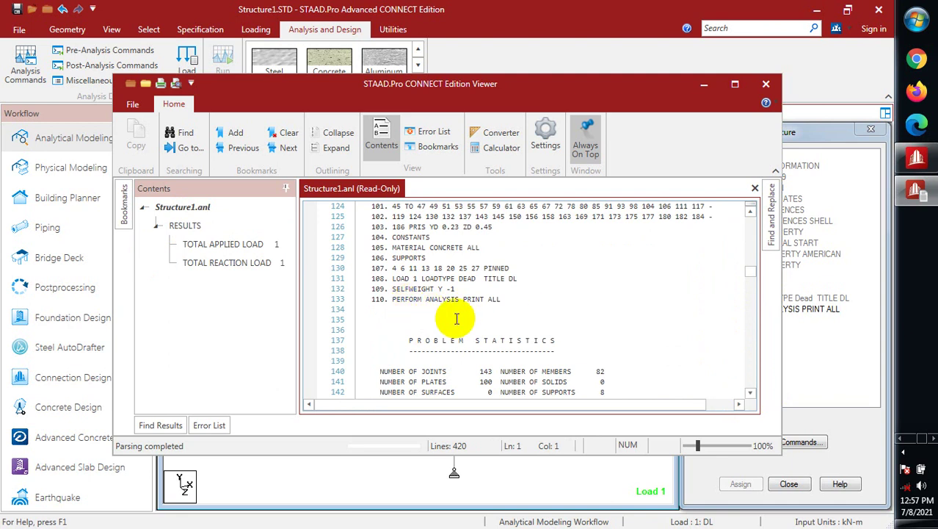
{"action": "left_click", "coordinate": [751, 393]}
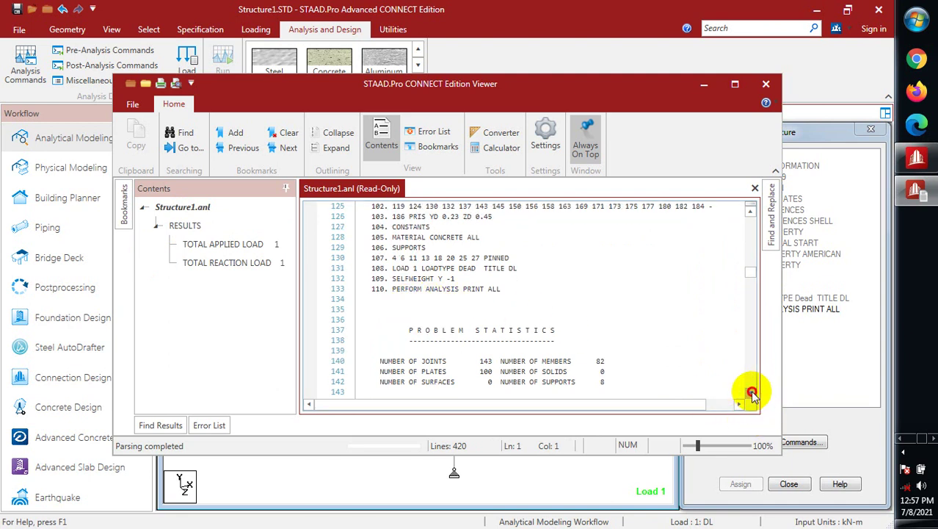
{"action": "left_click", "coordinate": [750, 393]}
{"action": "left_click", "coordinate": [751, 394]}
{"action": "left_click", "coordinate": [750, 394]}
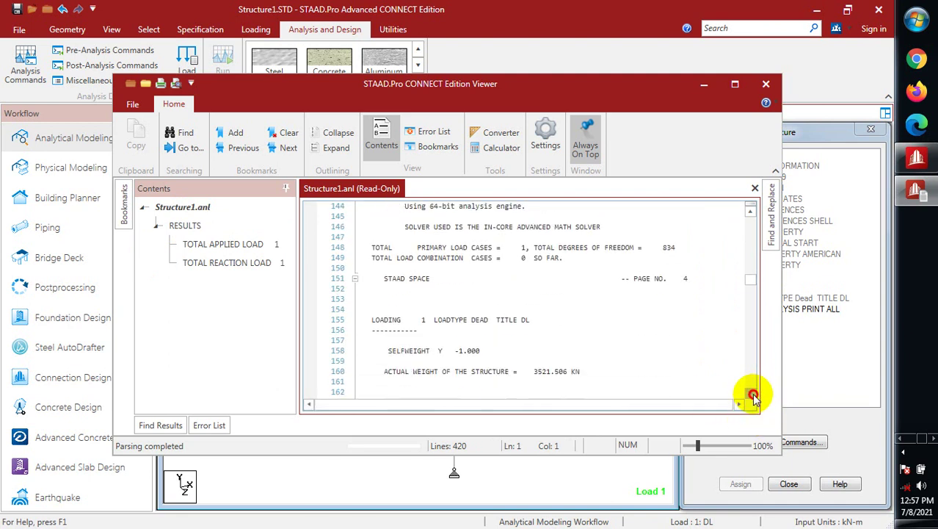
{"action": "left_click", "coordinate": [751, 394]}
{"action": "left_click", "coordinate": [751, 394]}
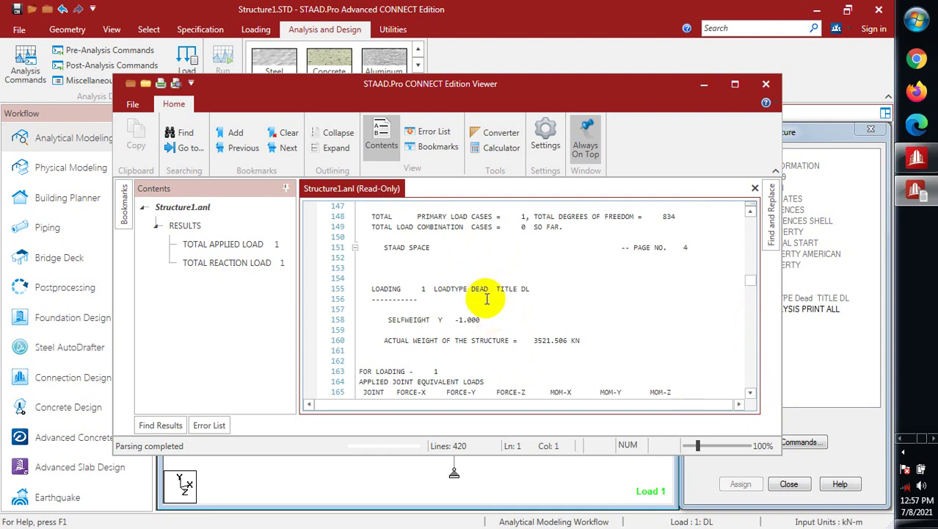
Continue through load case 1 DL selfweight (3521.506 kN) and the joint equivalent loads.
{"action": "left_click", "coordinate": [750, 395]}
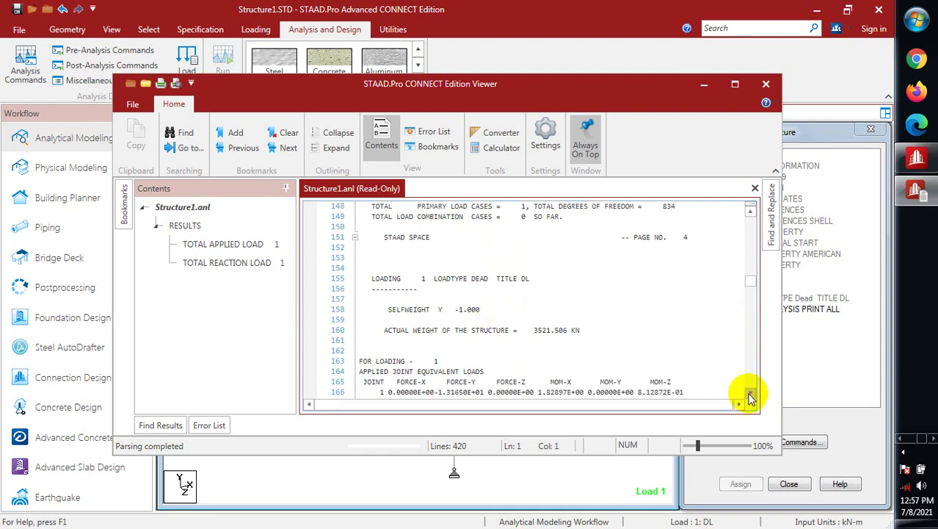
{"action": "left_click", "coordinate": [750, 395]}
{"action": "left_click", "coordinate": [751, 395]}
{"action": "left_click", "coordinate": [751, 395]}
{"action": "left_click", "coordinate": [750, 395]}
{"action": "left_click", "coordinate": [750, 395]}
{"action": "left_click", "coordinate": [750, 395]}
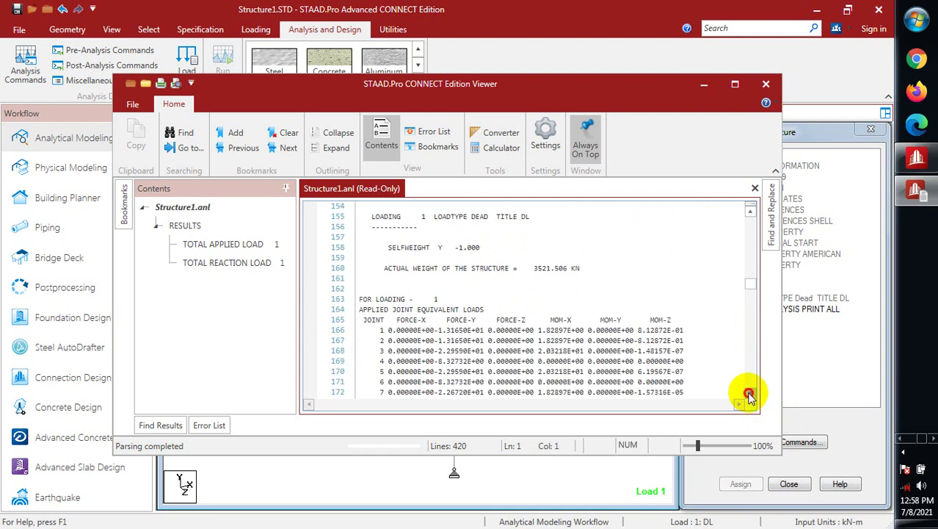
{"action": "left_click", "coordinate": [750, 395]}
{"action": "left_click", "coordinate": [750, 395]}
{"action": "left_click", "coordinate": [749, 395]}
{"action": "left_click", "coordinate": [750, 395]}
{"action": "left_click", "coordinate": [750, 395]}
{"action": "left_click", "coordinate": [750, 395]}
{"action": "left_click", "coordinate": [750, 395]}
{"action": "left_click", "coordinate": [750, 395]}
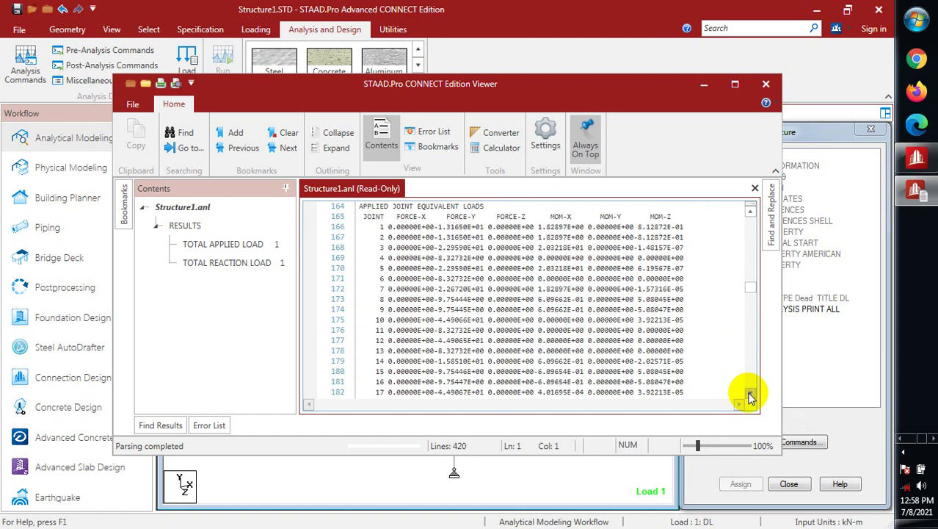
{"action": "left_click", "coordinate": [749, 395]}
{"action": "left_click", "coordinate": [750, 395]}
{"action": "left_click", "coordinate": [750, 395]}
{"action": "left_click", "coordinate": [750, 395]}
{"action": "left_click", "coordinate": [750, 395]}
{"action": "left_click", "coordinate": [750, 395]}
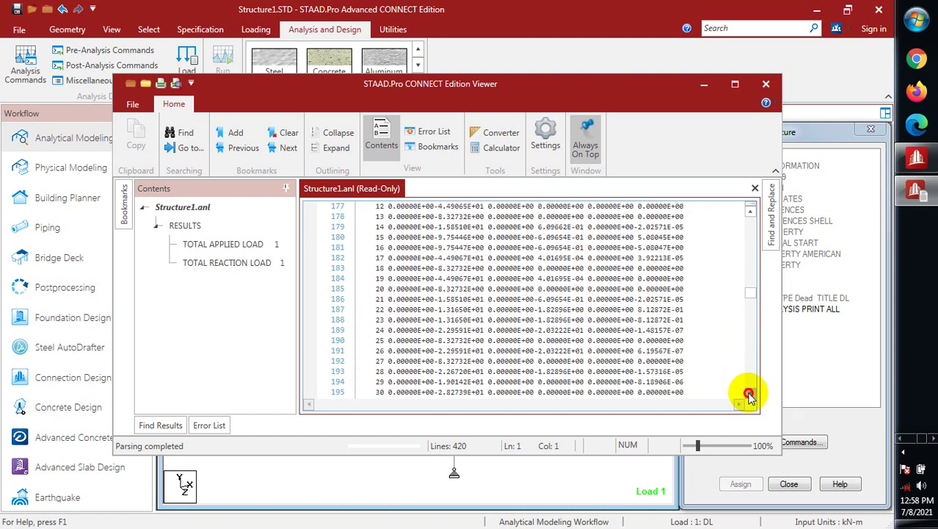
{"action": "left_click", "coordinate": [750, 395]}
{"action": "left_click", "coordinate": [750, 395]}
{"action": "left_click", "coordinate": [749, 395]}
{"action": "left_click", "coordinate": [749, 395]}
{"action": "left_click", "coordinate": [750, 395]}
{"action": "left_click", "coordinate": [749, 395]}
{"action": "left_click", "coordinate": [750, 395]}
{"action": "left_click", "coordinate": [750, 395]}
{"action": "left_click", "coordinate": [750, 395]}
{"action": "left_click", "coordinate": [750, 395]}
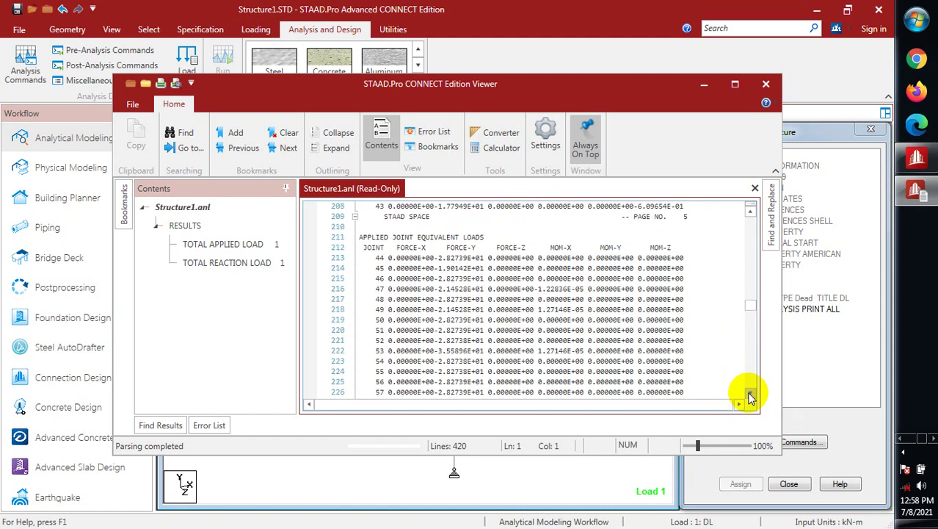
{"action": "left_click", "coordinate": [750, 395]}
{"action": "left_click", "coordinate": [750, 395]}
{"action": "left_click", "coordinate": [749, 395]}
{"action": "left_click", "coordinate": [749, 395]}
{"action": "left_click", "coordinate": [750, 395]}
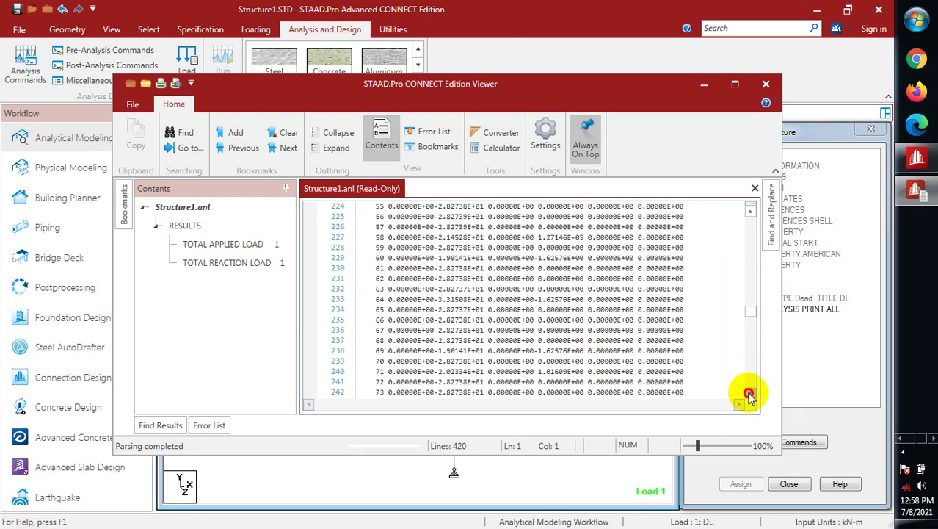
{"action": "left_click", "coordinate": [749, 395]}
{"action": "left_click", "coordinate": [750, 395]}
{"action": "left_click", "coordinate": [749, 395]}
{"action": "left_click", "coordinate": [750, 395]}
{"action": "left_click", "coordinate": [750, 395]}
{"action": "left_click", "coordinate": [750, 395]}
{"action": "left_click", "coordinate": [749, 396]}
{"action": "left_click", "coordinate": [749, 395]}
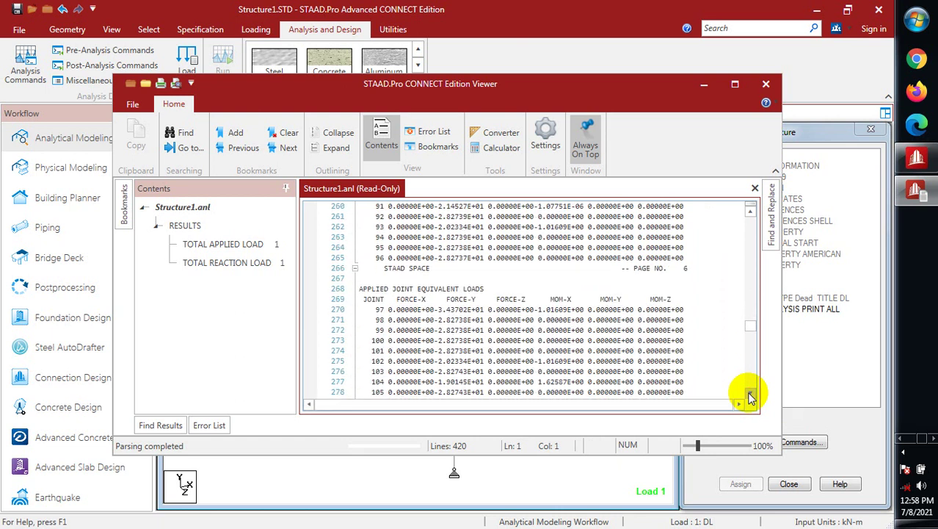
{"action": "left_click", "coordinate": [750, 395]}
{"action": "left_click", "coordinate": [750, 395]}
{"action": "left_click", "coordinate": [749, 395]}
{"action": "left_click", "coordinate": [750, 395]}
{"action": "left_click", "coordinate": [749, 395]}
{"action": "left_click", "coordinate": [750, 395]}
{"action": "left_click", "coordinate": [749, 395]}
{"action": "left_click", "coordinate": [750, 395]}
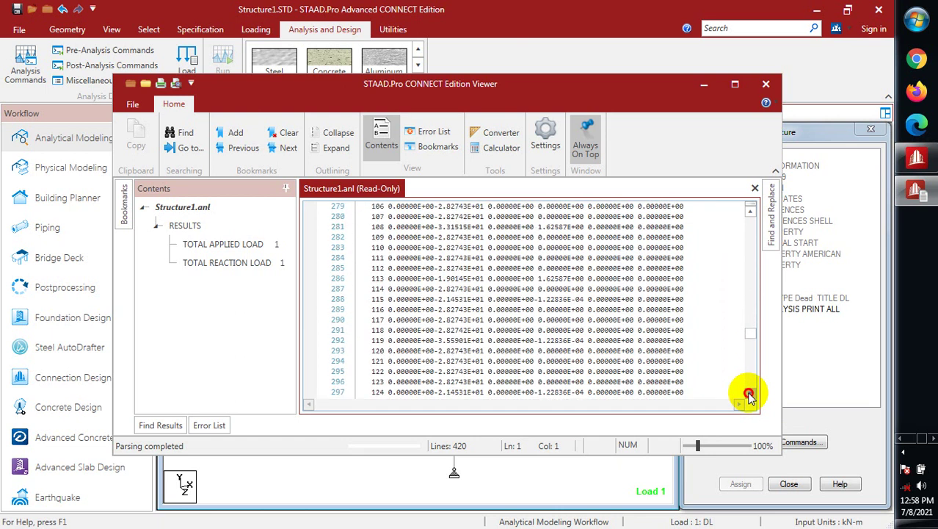
{"action": "left_click", "coordinate": [749, 395]}
{"action": "left_click", "coordinate": [749, 395]}
{"action": "left_click", "coordinate": [750, 395]}
{"action": "left_click", "coordinate": [750, 395]}
{"action": "left_click", "coordinate": [750, 395]}
{"action": "left_click", "coordinate": [750, 395]}
{"action": "left_click", "coordinate": [750, 395]}
{"action": "left_click", "coordinate": [750, 395]}
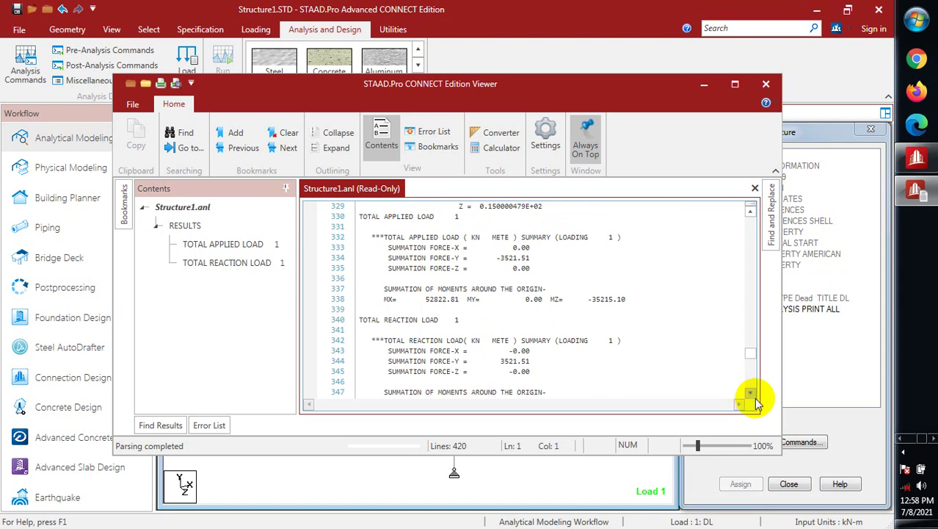
Jump through Contents to the TOTAL APPLIED LOAD and TOTAL REACTION LOAD (3521.51 kN) summaries.
{"action": "left_click", "coordinate": [750, 395]}
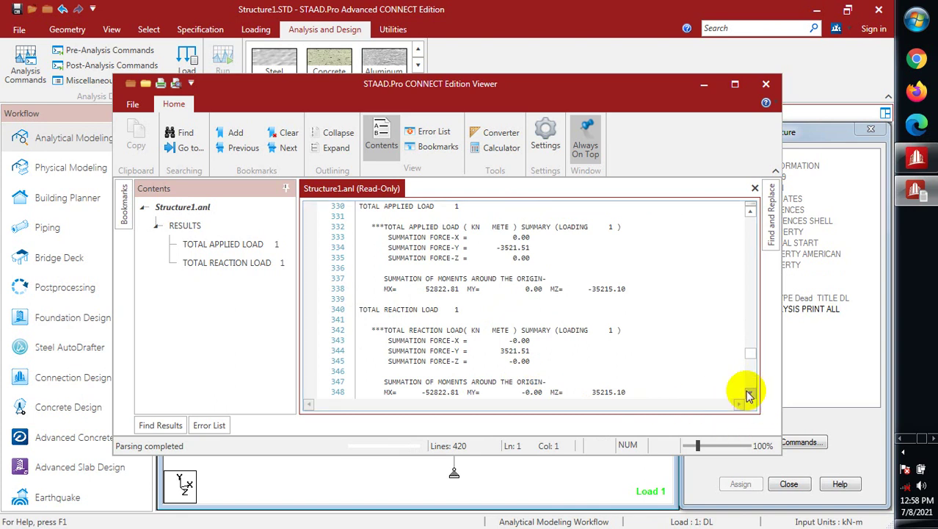
{"action": "left_click", "coordinate": [750, 395]}
{"action": "left_click", "coordinate": [749, 395]}
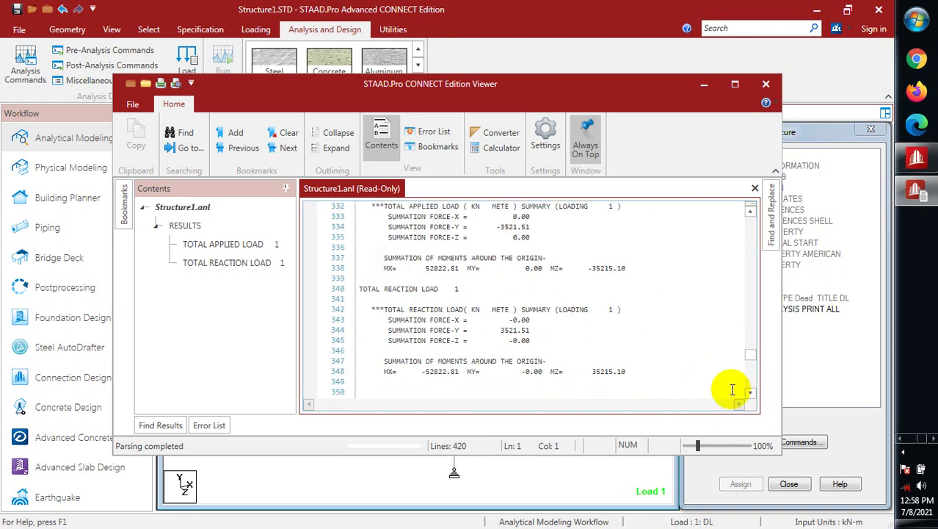
{"action": "left_click_drag", "start_coordinate": [750, 393], "coordinate": [751, 394]}
{"action": "left_click", "coordinate": [232, 245]}
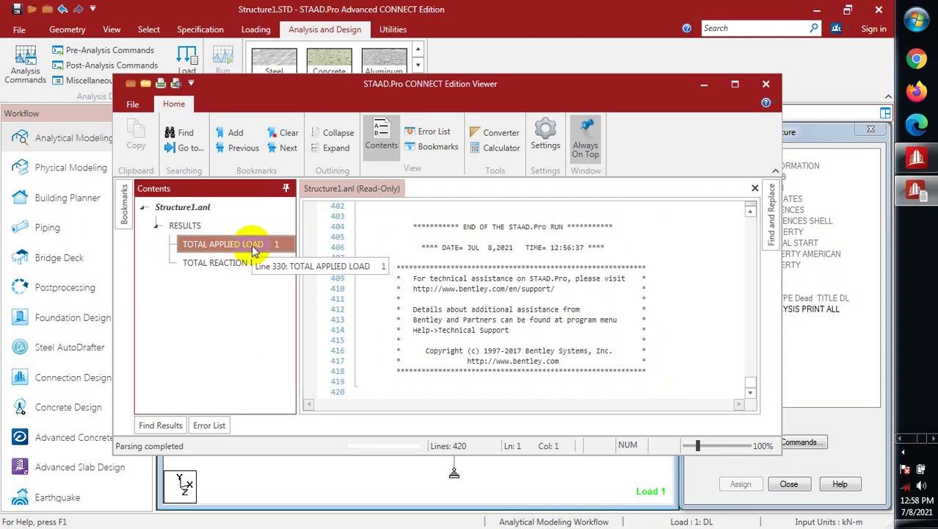
{"action": "double_click", "coordinate": [253, 249]}
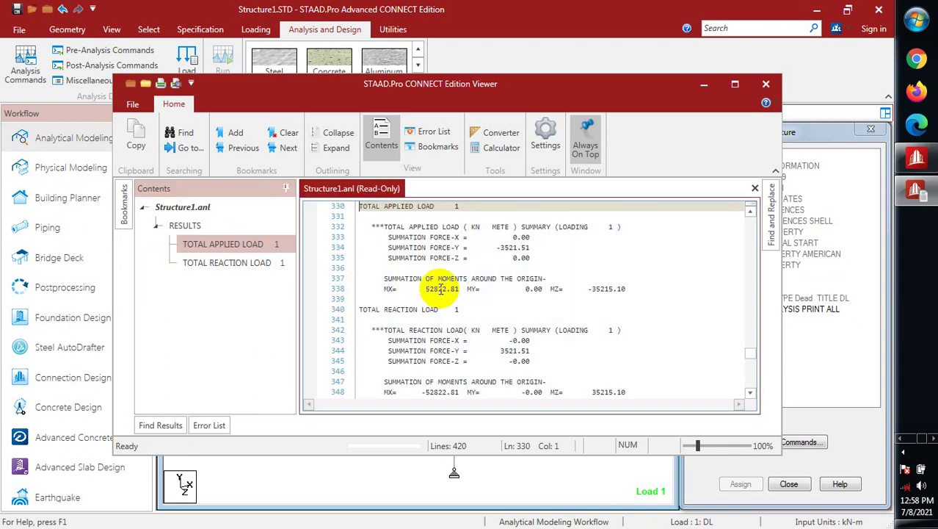
{"action": "double_click", "coordinate": [237, 267]}
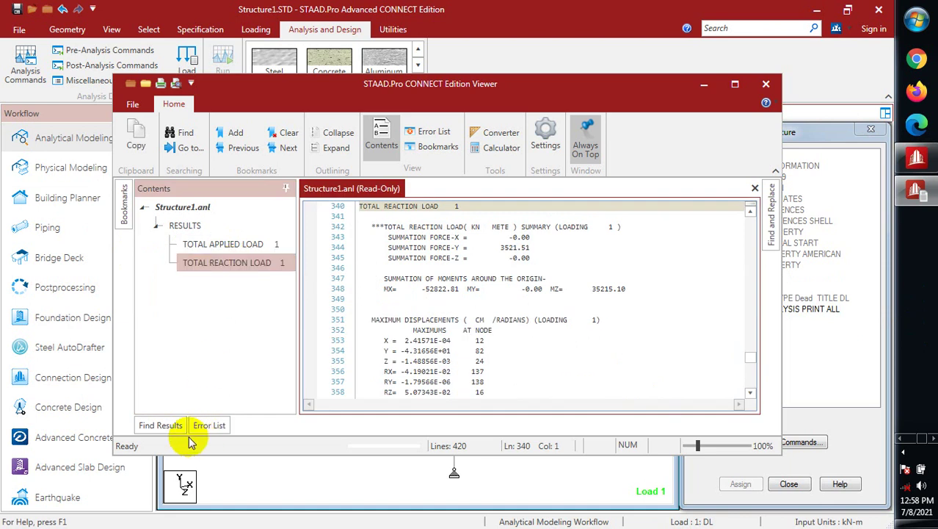
Show the Error List, then close the output viewer.
{"action": "left_click", "coordinate": [208, 426]}
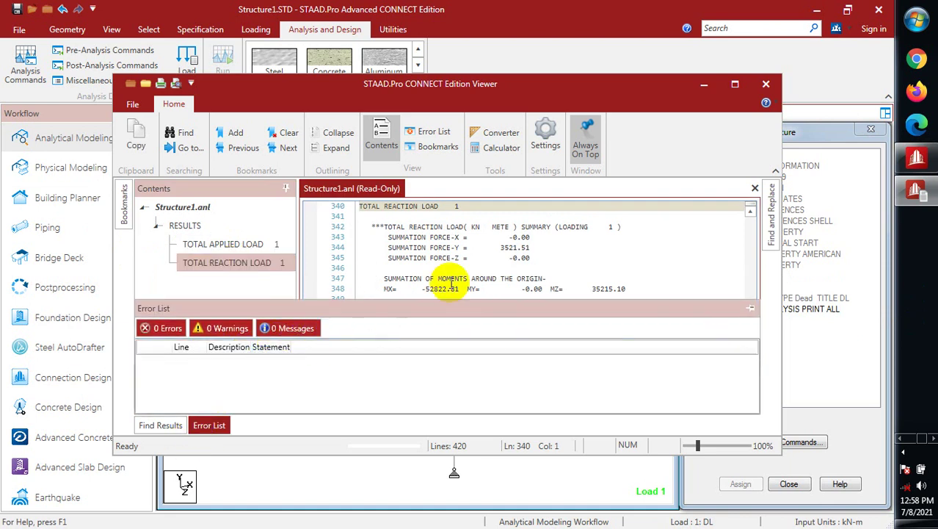
{"action": "left_click", "coordinate": [766, 79]}
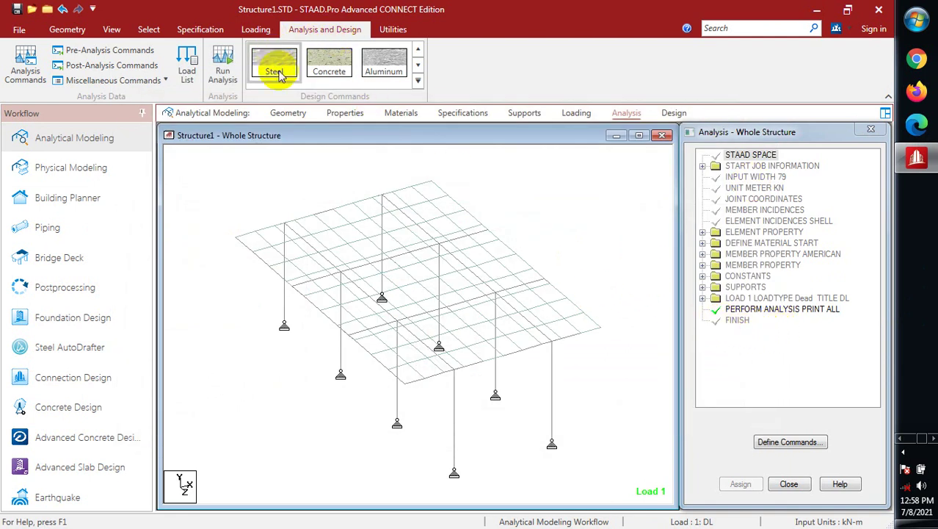
Rerun the analysis with Go to Post Processing Mode selected.
{"action": "left_click", "coordinate": [225, 66]}
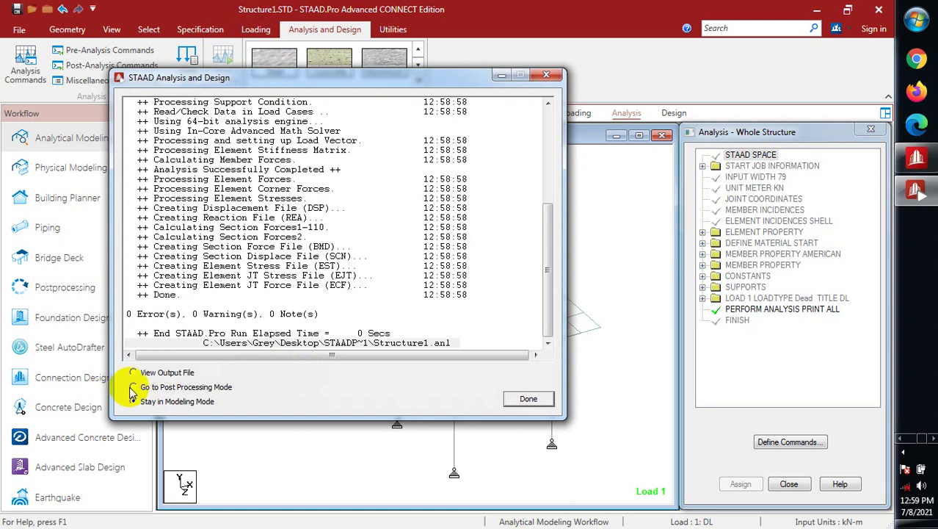
{"action": "left_click", "coordinate": [133, 387]}
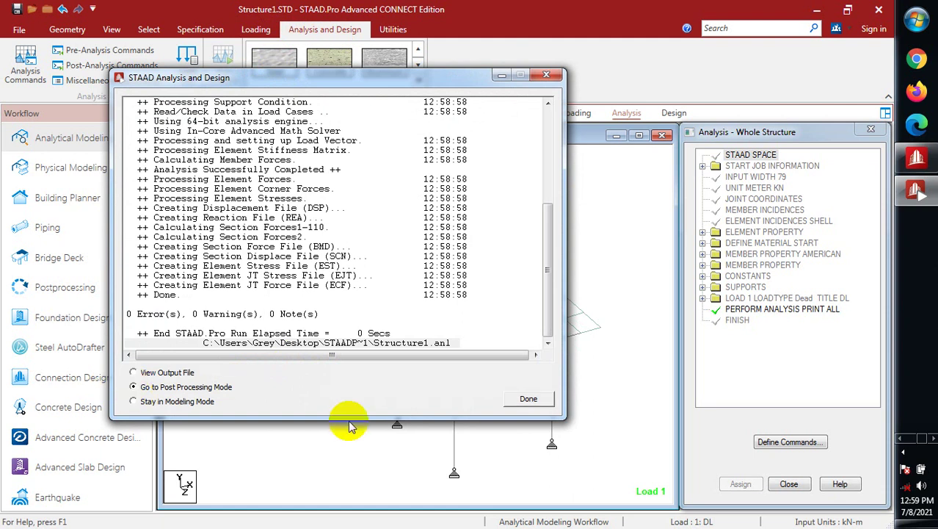
{"action": "left_click", "coordinate": [531, 400]}
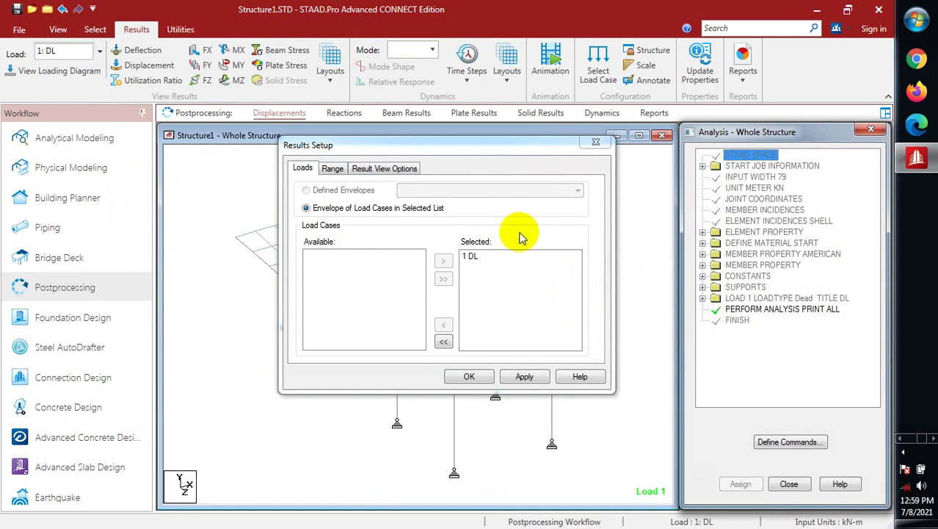
Check the Results Setup range and view options, then close it to show Load 1 displacements.
{"action": "left_click", "coordinate": [339, 169]}
{"action": "left_click", "coordinate": [376, 168]}
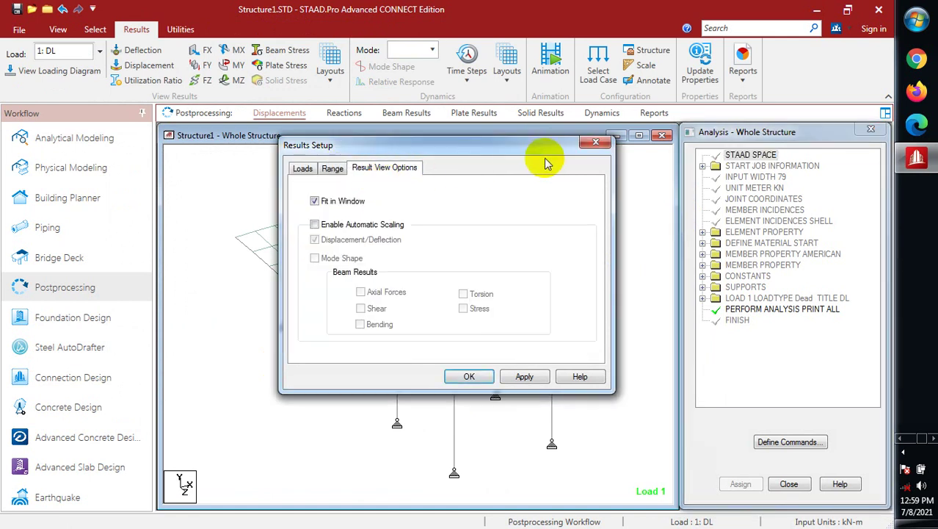
{"action": "left_click", "coordinate": [597, 141]}
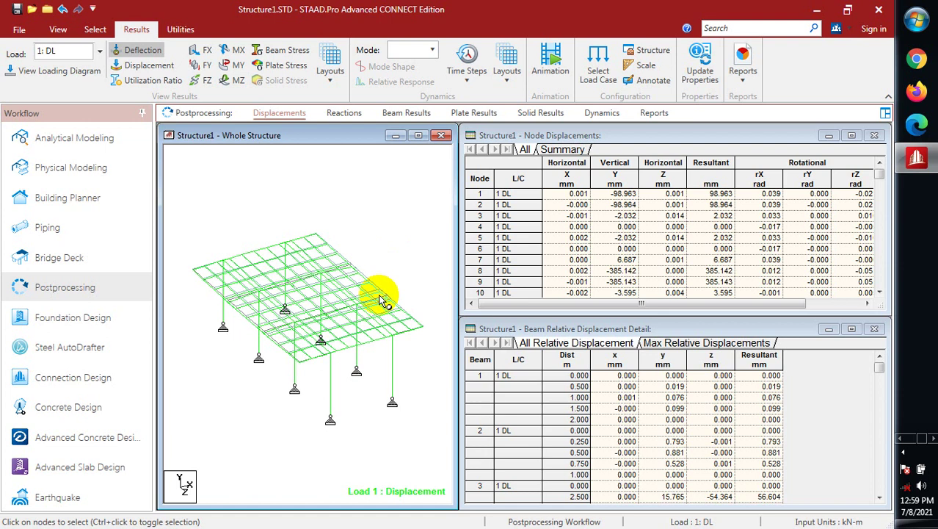
Browse the reports list, then display node displacements on the deflected shape.
{"action": "left_click", "coordinate": [742, 83]}
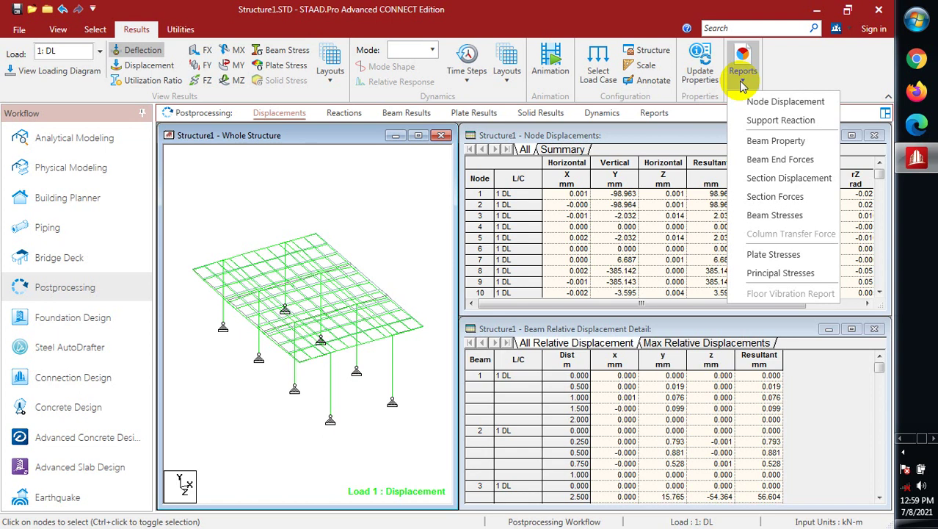
{"action": "left_click", "coordinate": [367, 203]}
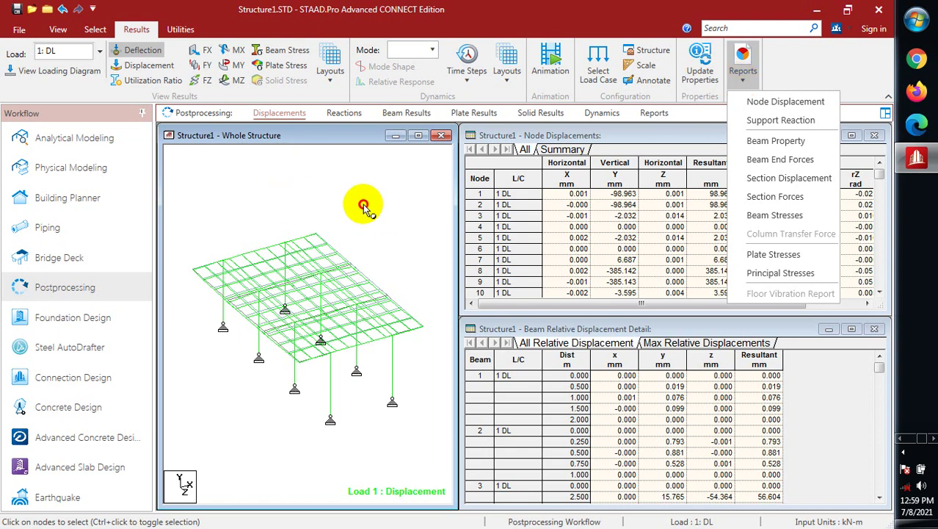
{"action": "left_click", "coordinate": [147, 53]}
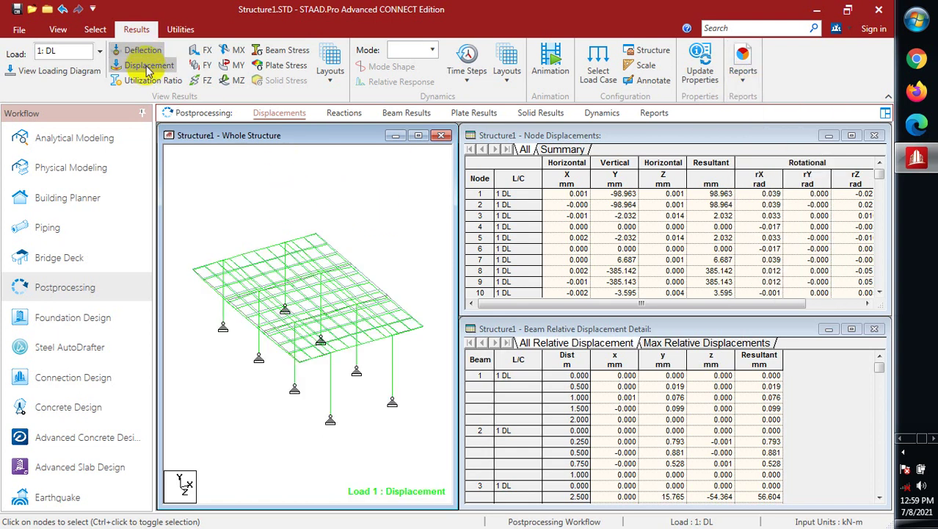
{"action": "left_click", "coordinate": [163, 67]}
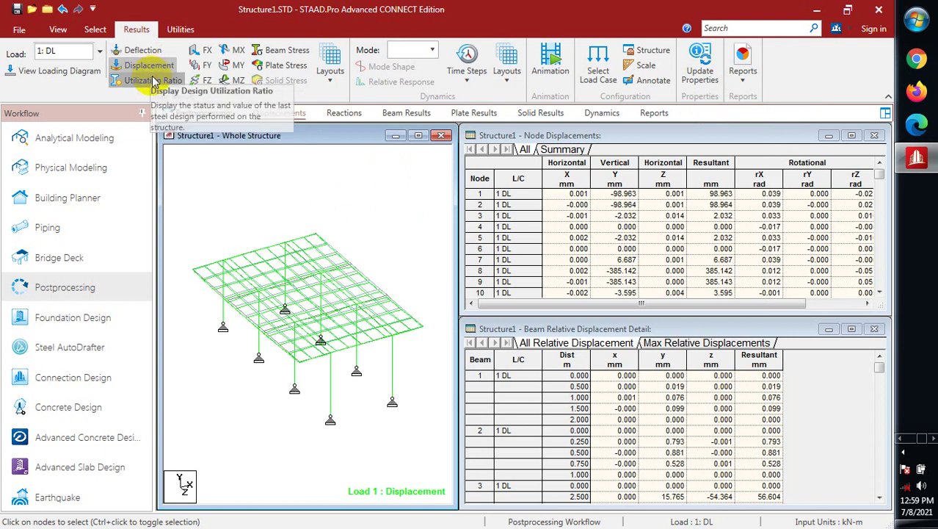
Show beam and plate stresses, then the Reactions page with its 3521.510 kN statics check.
{"action": "left_click", "coordinate": [286, 55]}
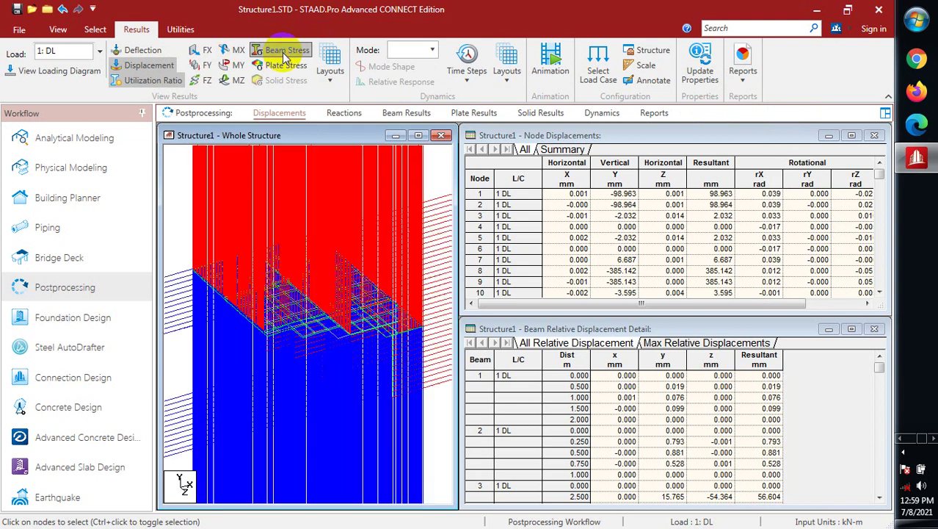
{"action": "left_click", "coordinate": [290, 71]}
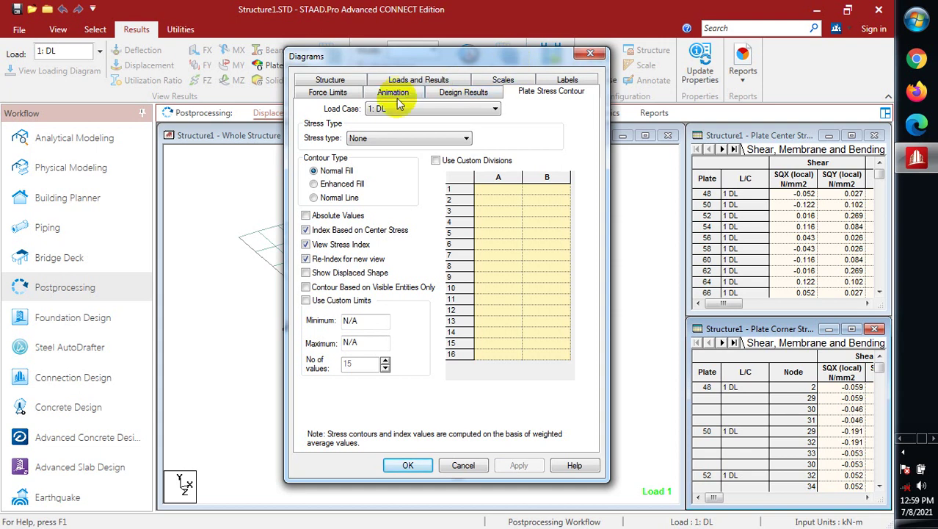
{"action": "left_click", "coordinate": [590, 53]}
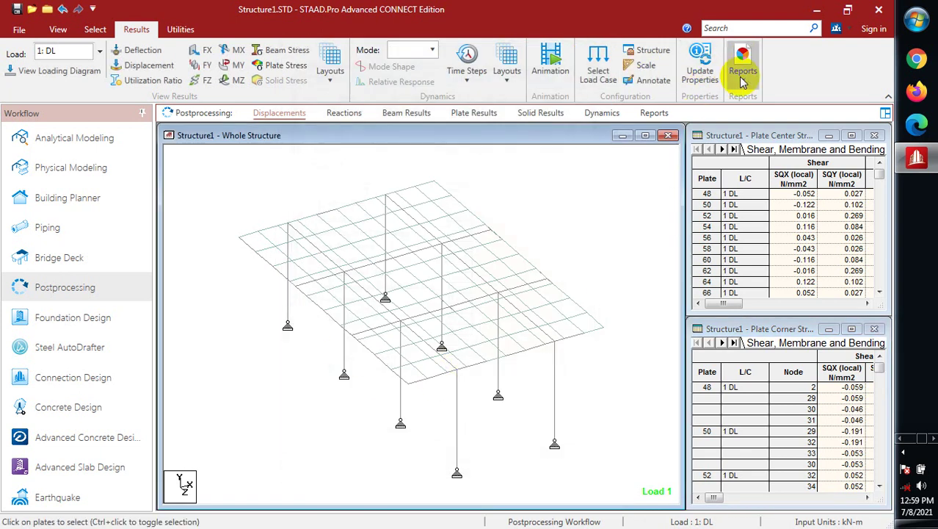
{"action": "left_click", "coordinate": [556, 335]}
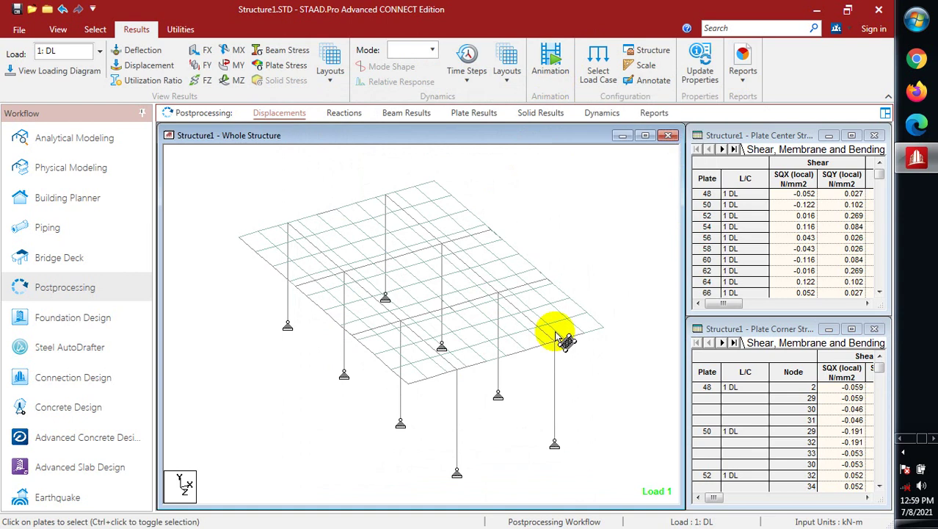
{"action": "left_click", "coordinate": [350, 115]}
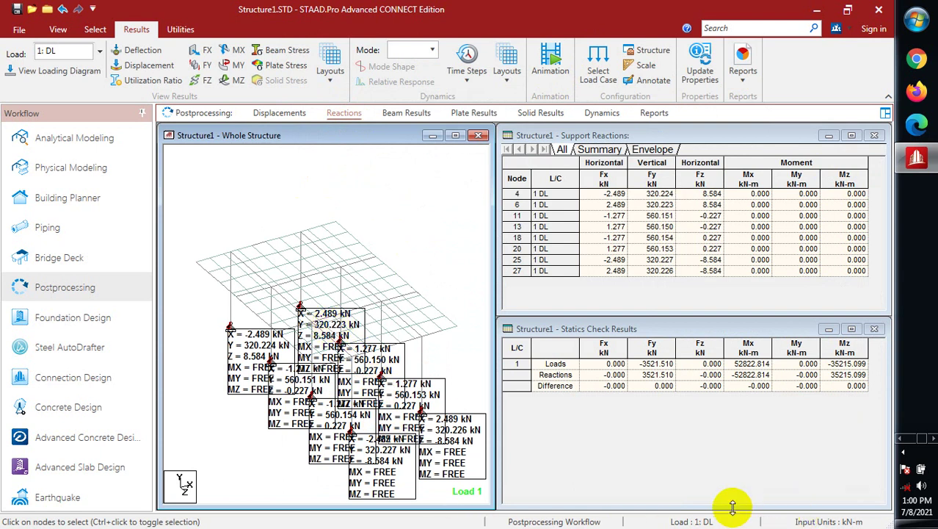
Review beam end forces and the plate centre and corner stresses, then try solid results, which are unavailable.
{"action": "left_click", "coordinate": [407, 115]}
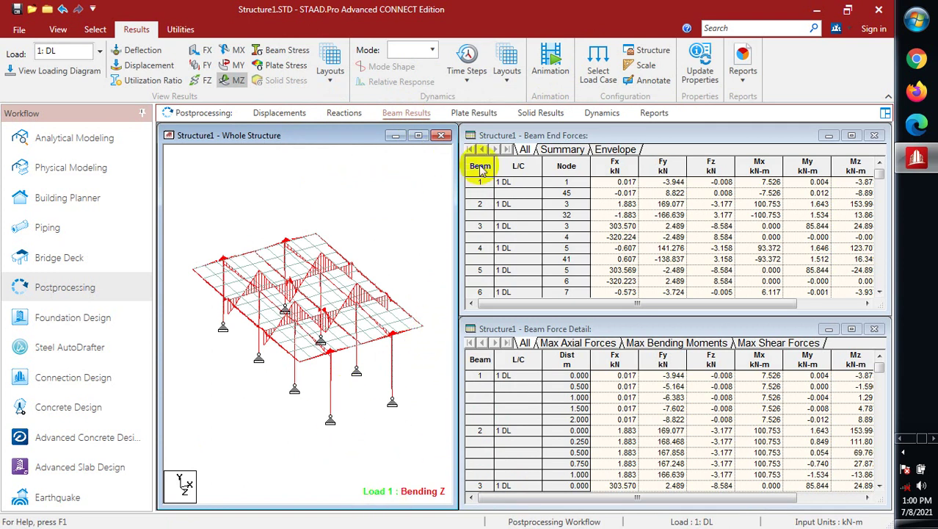
{"action": "left_click", "coordinate": [479, 112]}
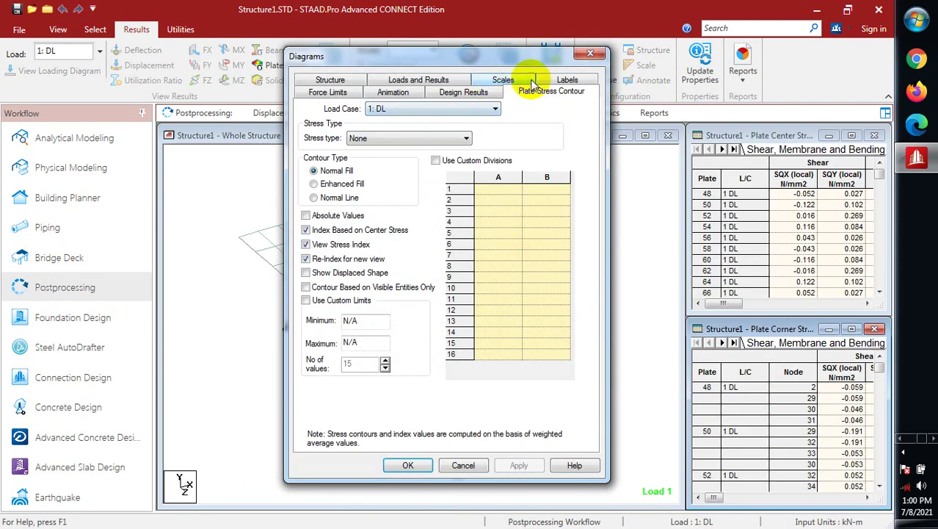
{"action": "left_click", "coordinate": [596, 53]}
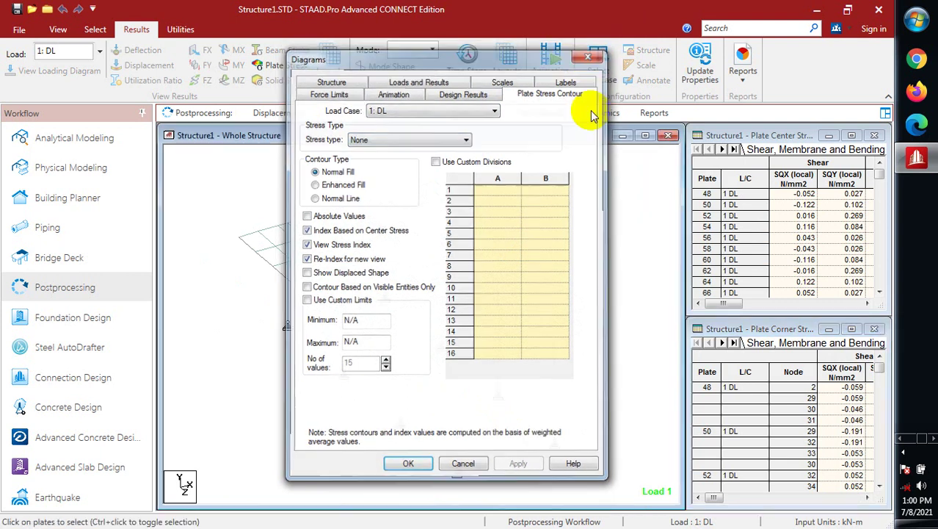
{"action": "left_click", "coordinate": [556, 116]}
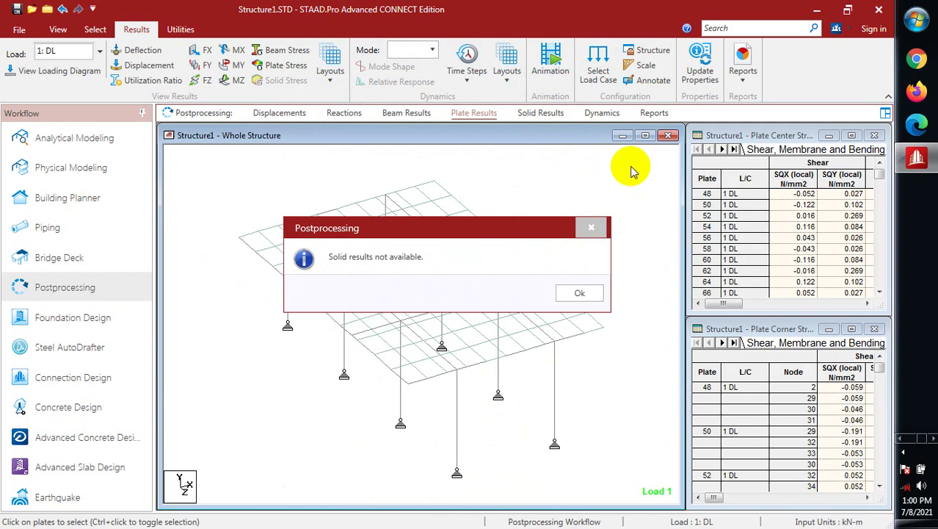
Add Beams, Plates, Materials and Sections to the report items and preview the report.
{"action": "left_click", "coordinate": [595, 232]}
{"action": "left_click", "coordinate": [653, 114]}
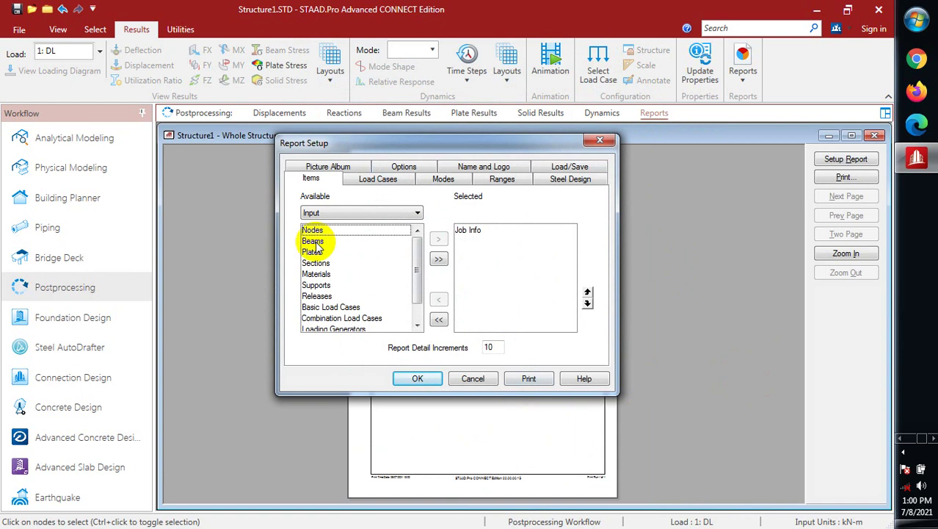
{"action": "left_click", "coordinate": [314, 242]}
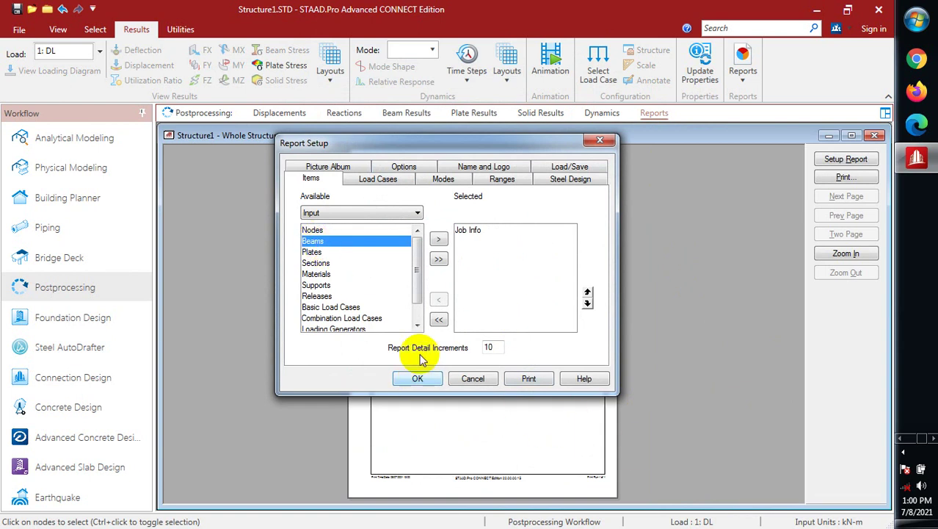
{"action": "left_click", "coordinate": [440, 241]}
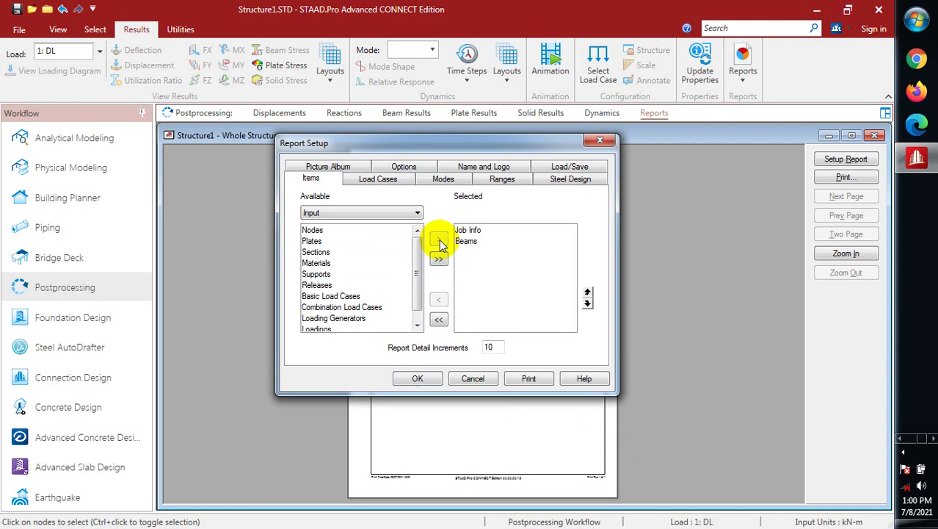
{"action": "left_click", "coordinate": [310, 243]}
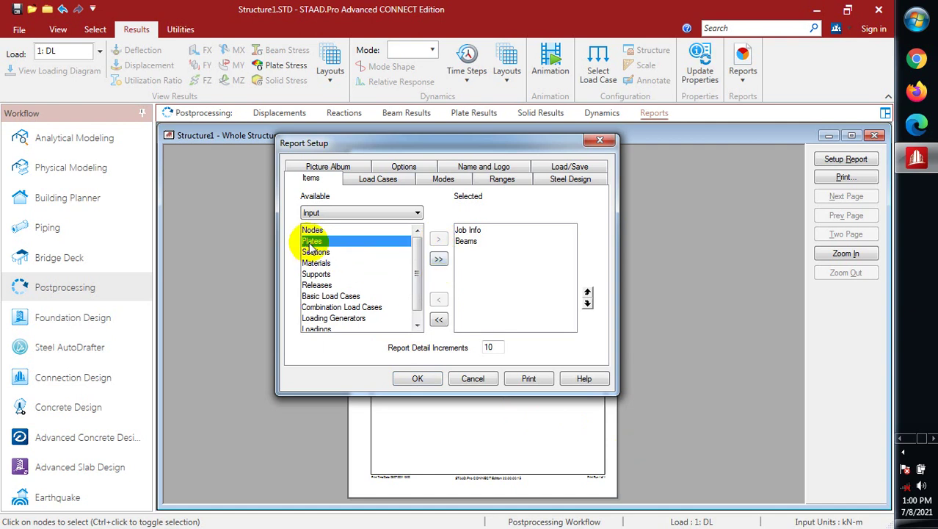
{"action": "left_click", "coordinate": [439, 241]}
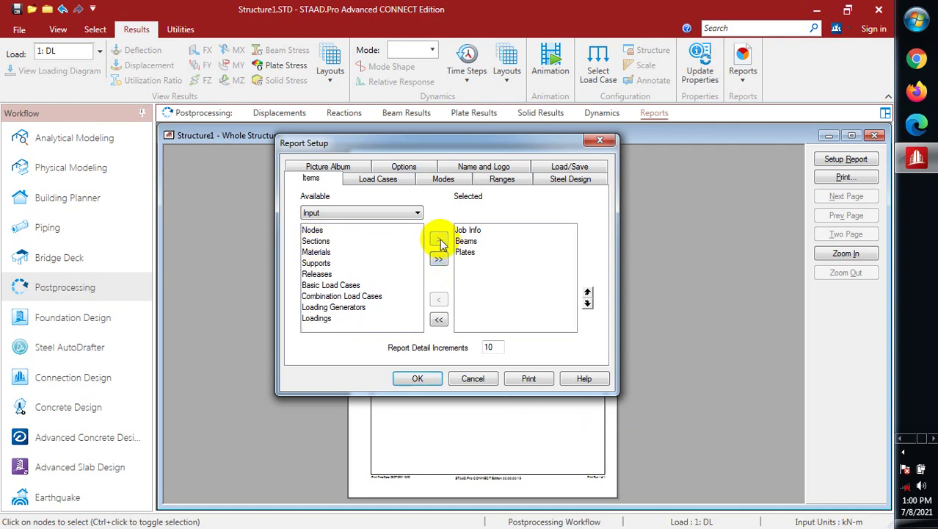
{"action": "left_click", "coordinate": [317, 253]}
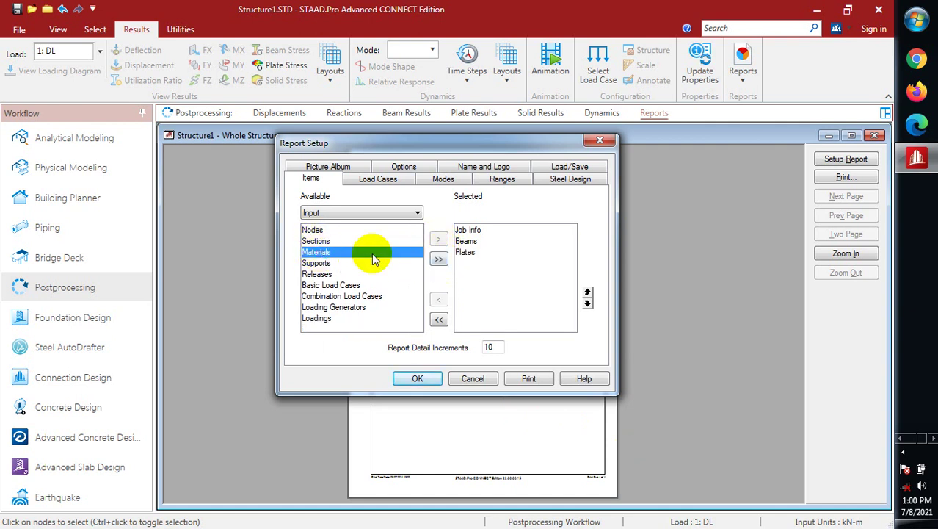
{"action": "left_click", "coordinate": [439, 239]}
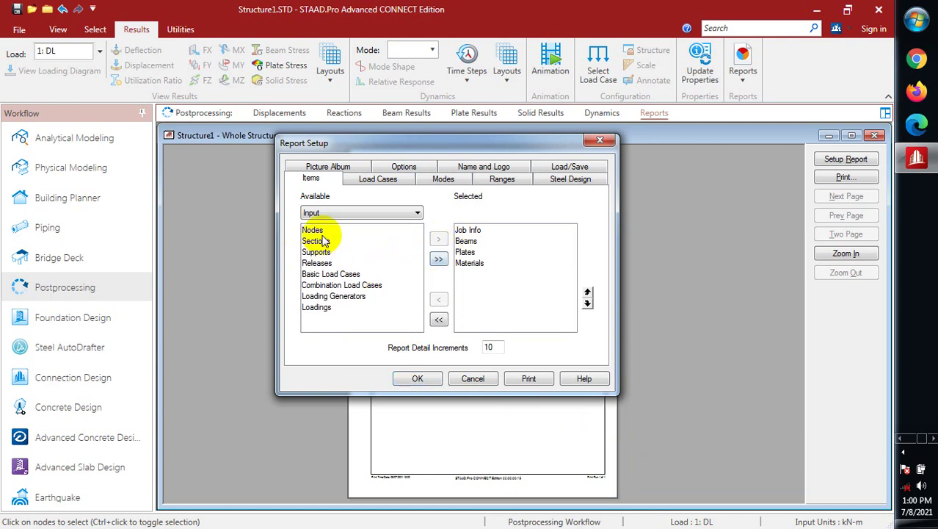
{"action": "left_click", "coordinate": [319, 241]}
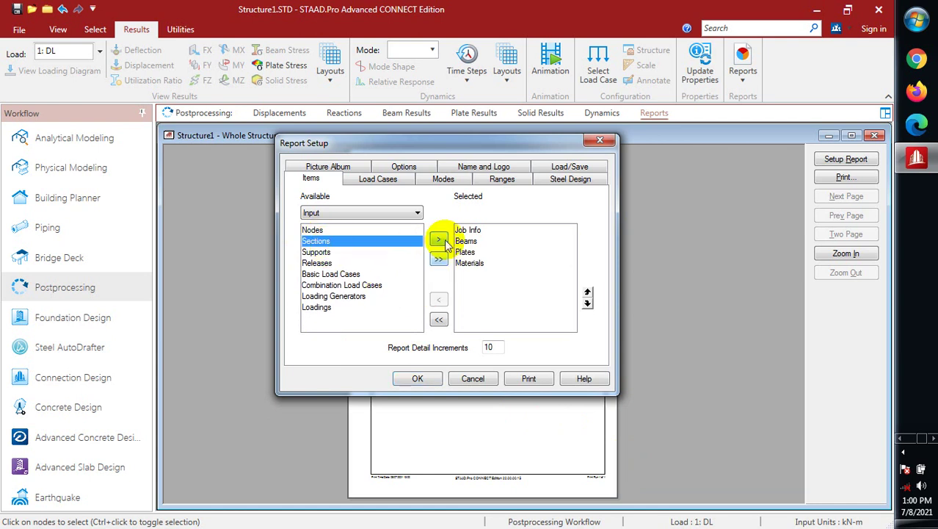
{"action": "left_click", "coordinate": [439, 239]}
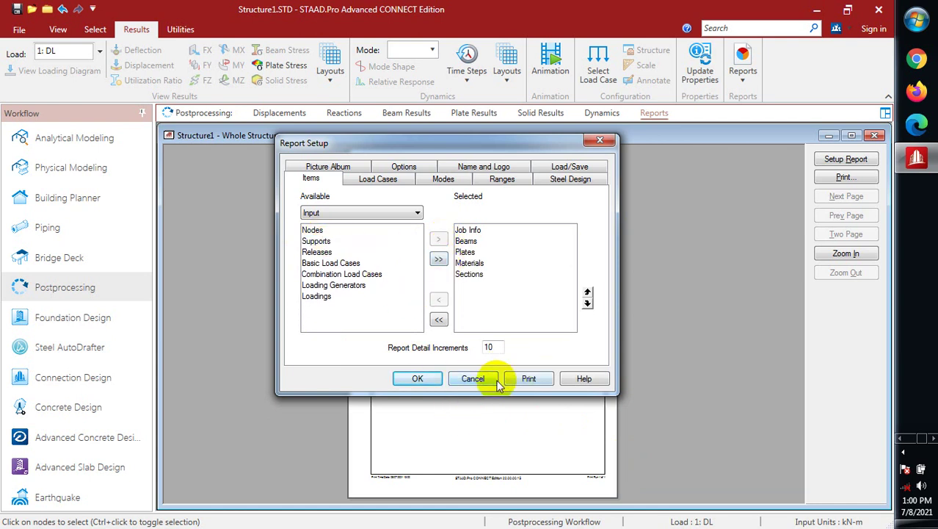
{"action": "left_click", "coordinate": [417, 378]}
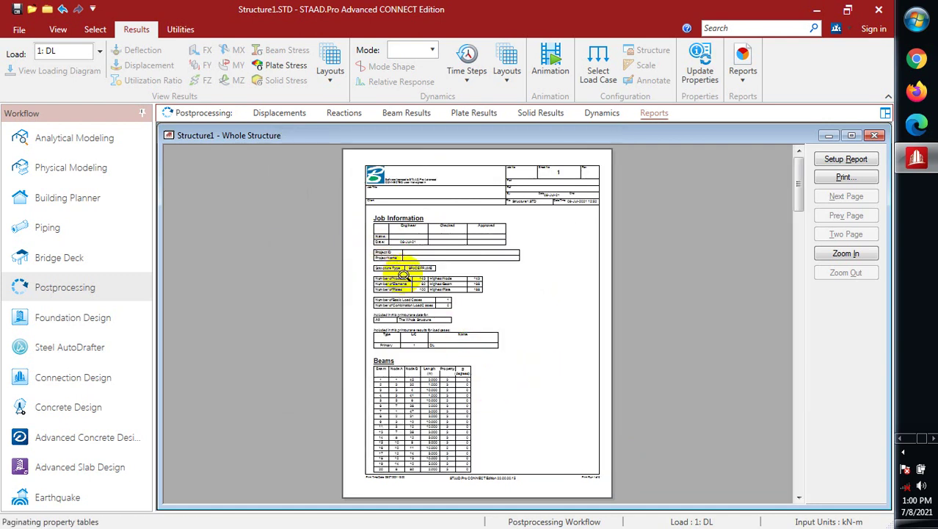
Zoom into the report preview to read the Job Information and Beams tables, then reopen Report Setup.
{"action": "left_click", "coordinate": [564, 343]}
{"action": "scroll", "coordinate": [423, 301], "scroll_direction": "up", "scroll_amount": 5}
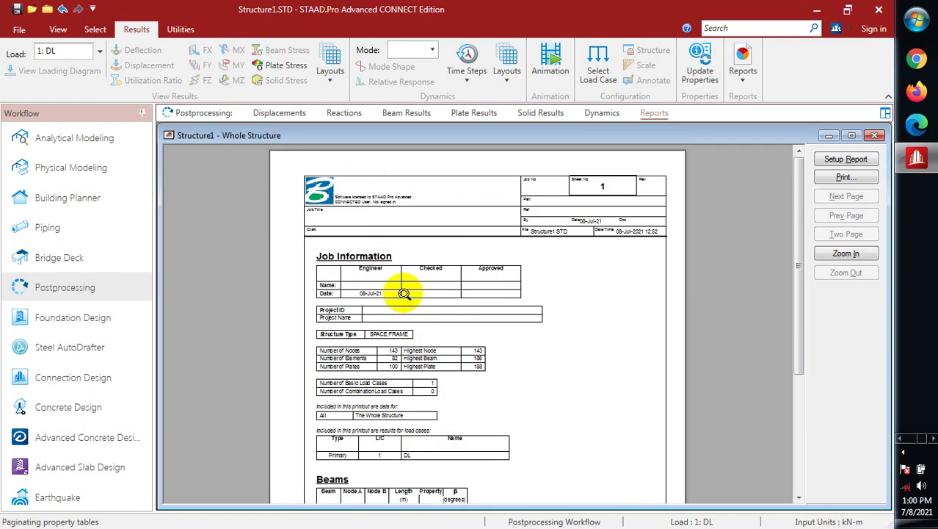
{"action": "left_click", "coordinate": [344, 397]}
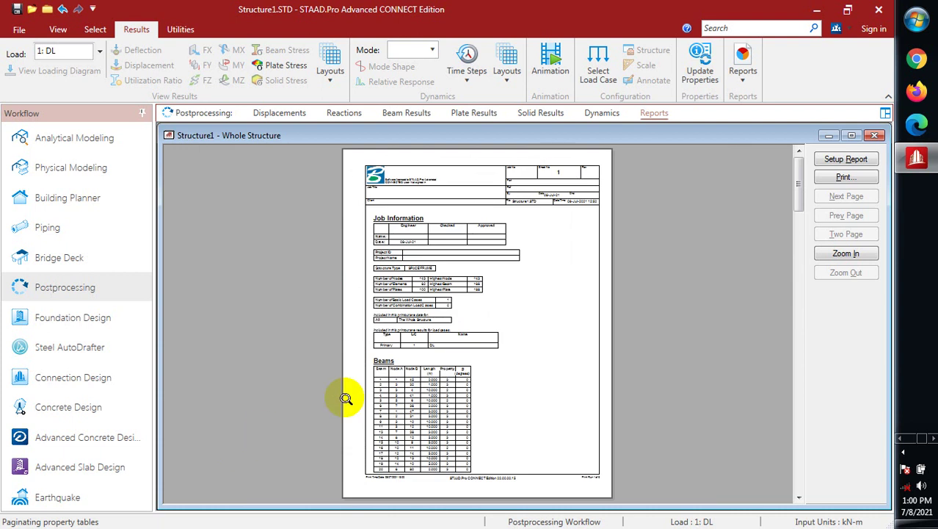
{"action": "left_click", "coordinate": [378, 365]}
{"action": "scroll", "coordinate": [323, 375], "scroll_direction": "up", "scroll_amount": 5}
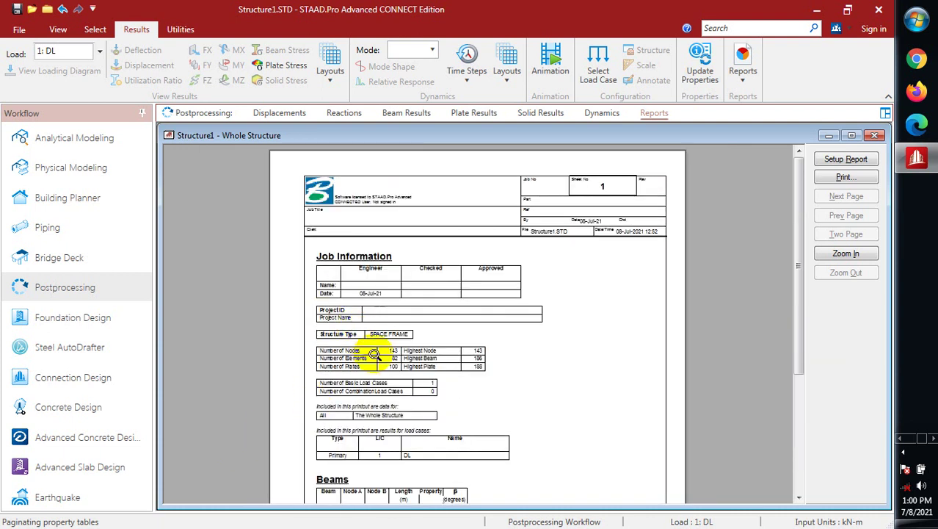
{"action": "left_click", "coordinate": [364, 354]}
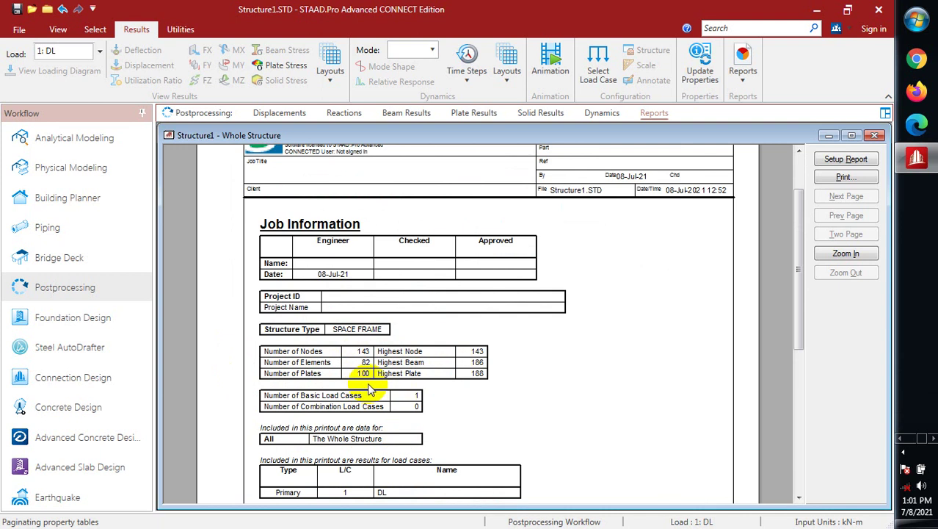
{"action": "scroll", "coordinate": [376, 392], "scroll_direction": "down", "scroll_amount": 5}
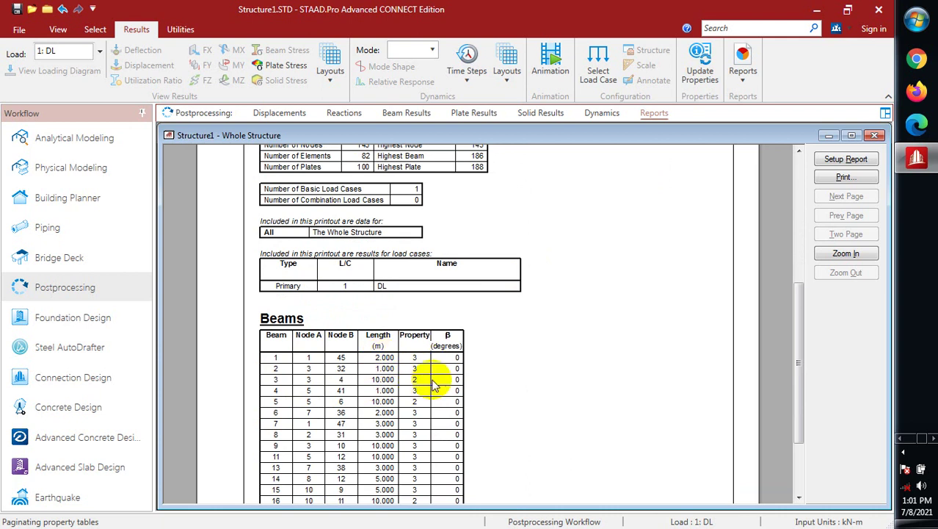
{"action": "scroll", "coordinate": [451, 361], "scroll_direction": "down", "scroll_amount": 3}
{"action": "scroll", "coordinate": [397, 470], "scroll_direction": "up", "scroll_amount": 5}
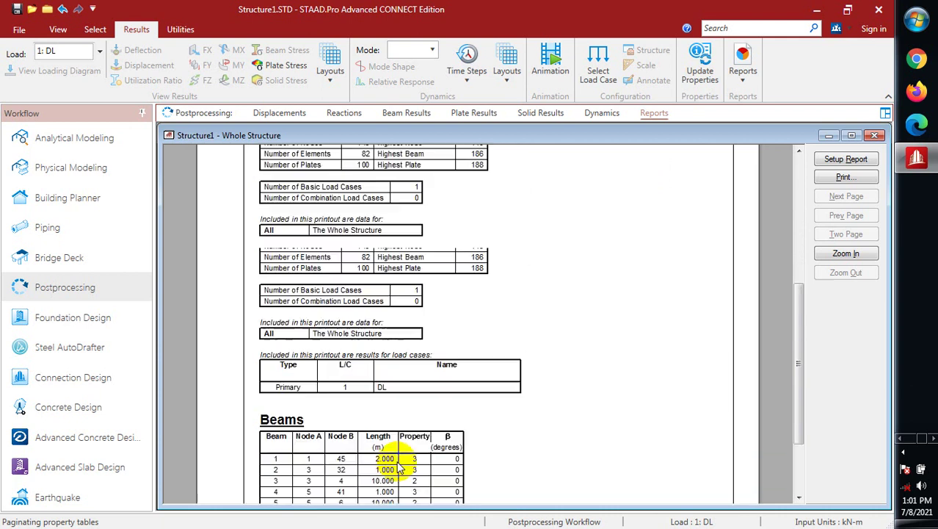
{"action": "scroll", "coordinate": [399, 467], "scroll_direction": "up", "scroll_amount": 5}
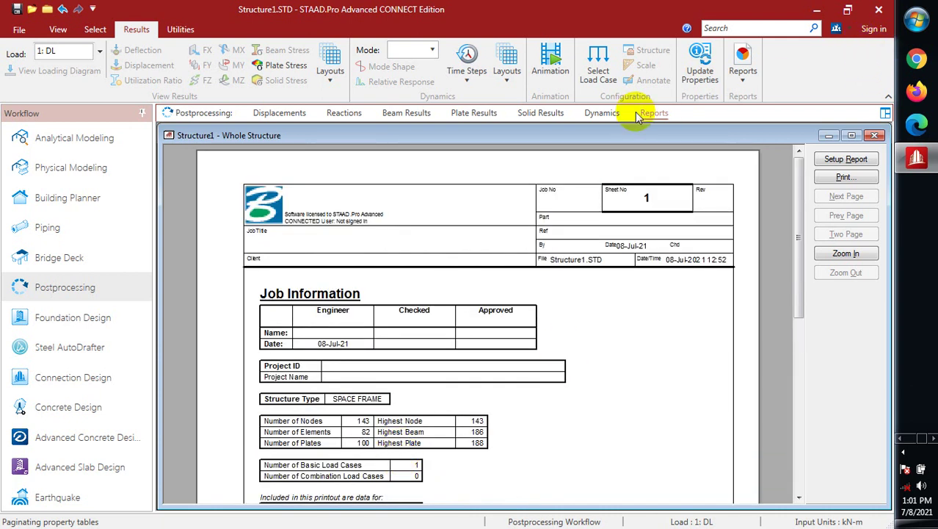
{"action": "left_click", "coordinate": [661, 114]}
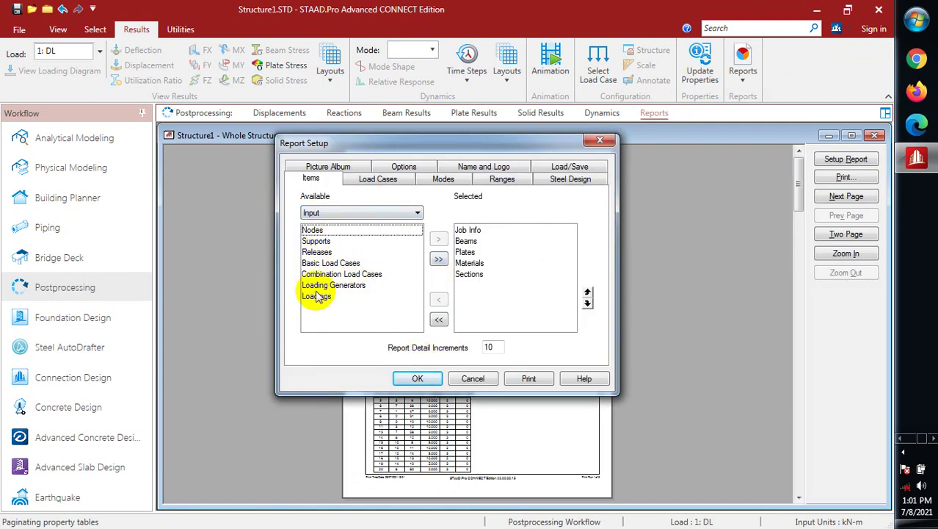
{"action": "left_click_drag", "start_coordinate": [324, 267], "coordinate": [340, 246]}
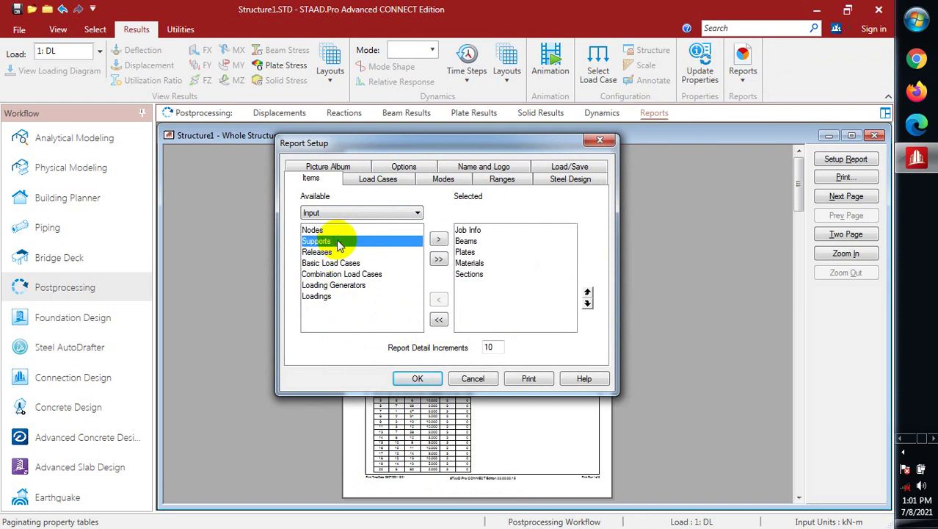
{"action": "left_click_drag", "start_coordinate": [334, 295], "coordinate": [348, 274]}
{"action": "left_click", "coordinate": [323, 285]}
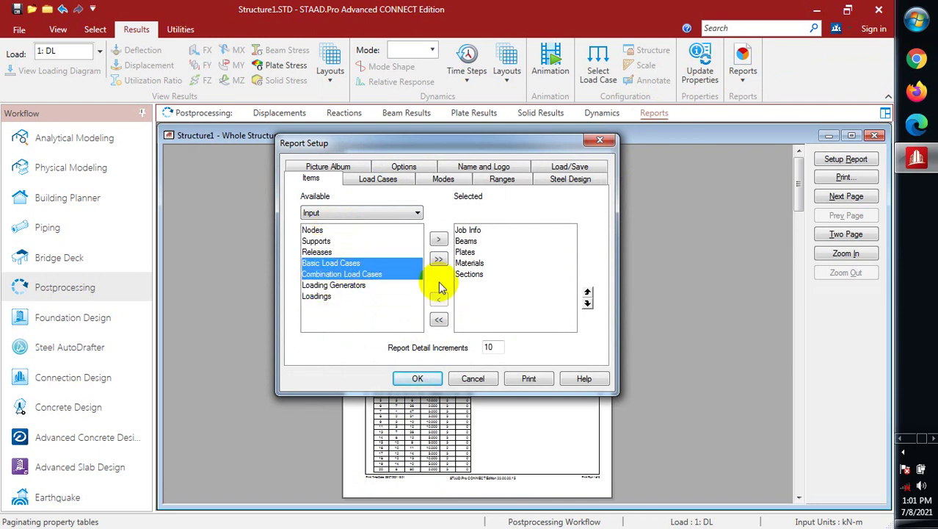
{"action": "left_click", "coordinate": [360, 183]}
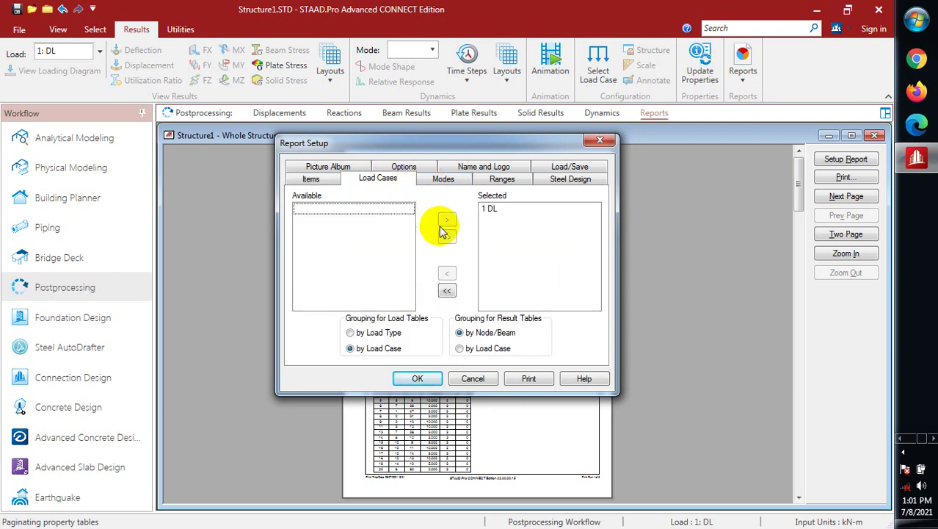
{"action": "left_click", "coordinate": [448, 180]}
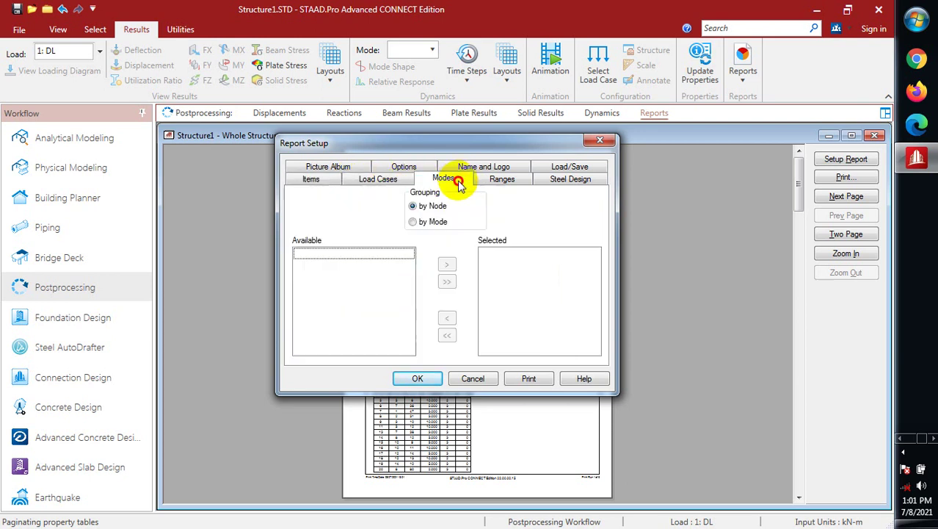
{"action": "left_click", "coordinate": [510, 180]}
{"action": "left_click", "coordinate": [569, 179]}
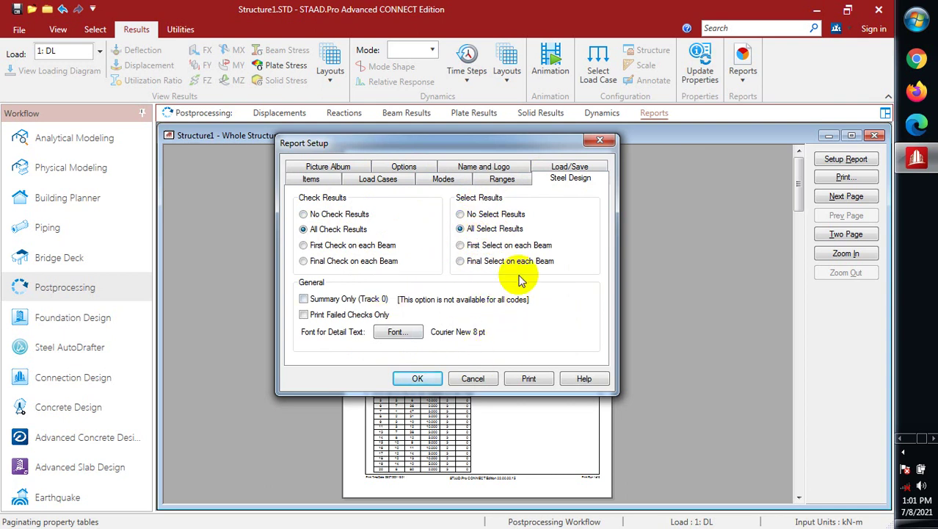
{"action": "left_click", "coordinate": [576, 167]}
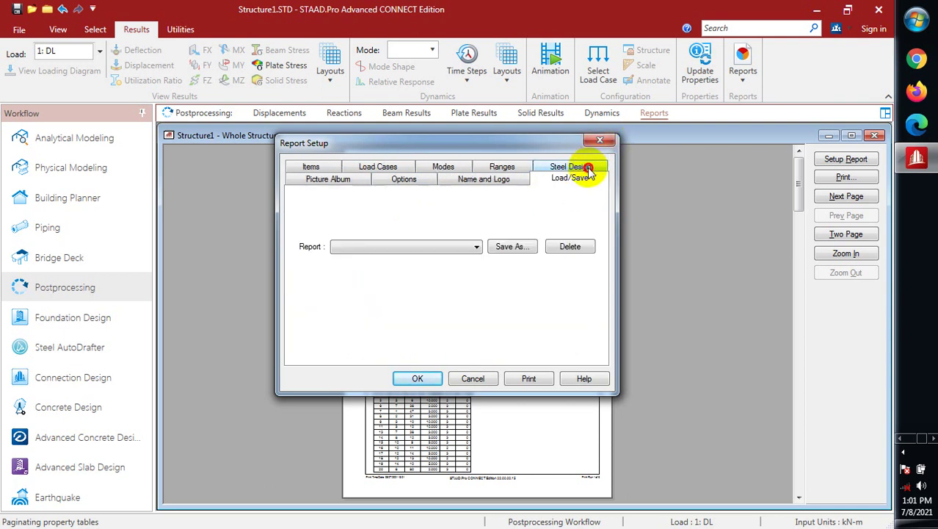
{"action": "left_click", "coordinate": [473, 246]}
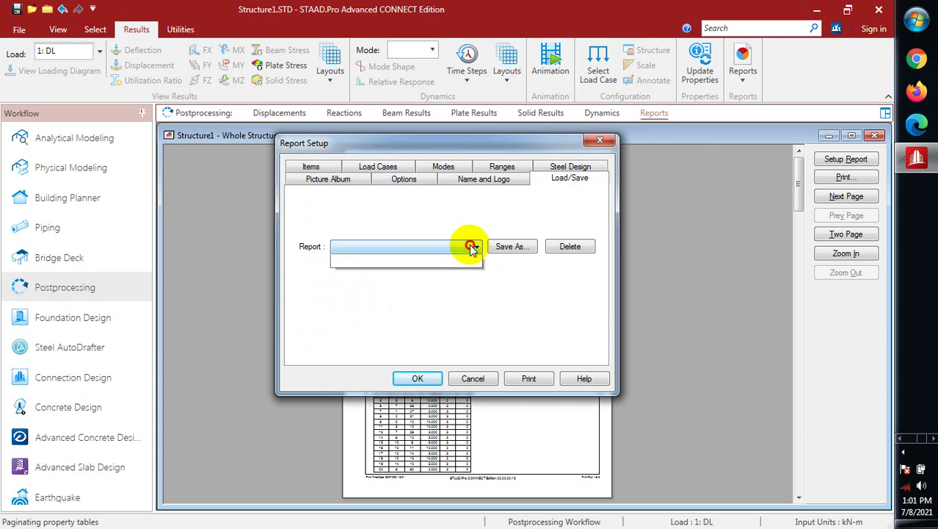
{"action": "left_click", "coordinate": [473, 246]}
{"action": "left_click", "coordinate": [601, 141]}
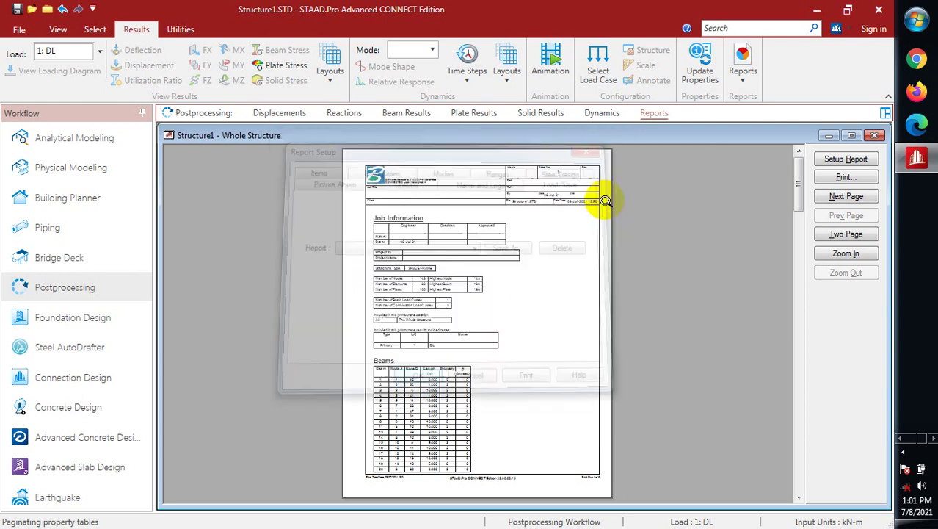
Try the Dynamics and Solid results (both unavailable), then show the plate centre and corner stress tables.
{"action": "left_click", "coordinate": [601, 120]}
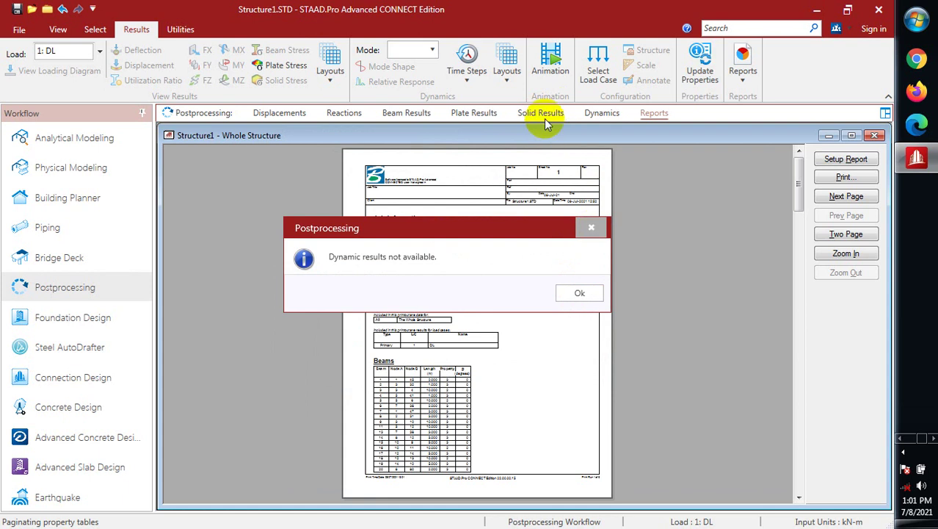
{"action": "left_click", "coordinate": [579, 292]}
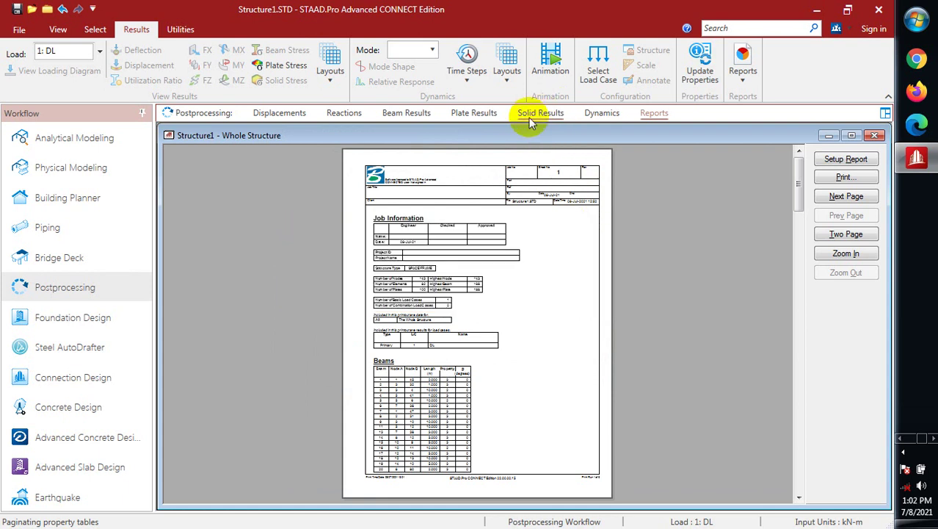
{"action": "left_click", "coordinate": [531, 121]}
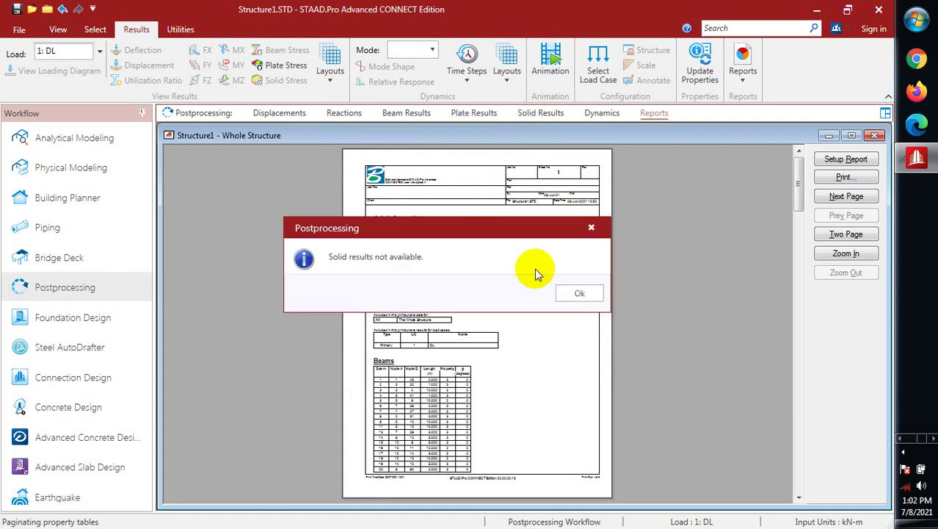
{"action": "left_click", "coordinate": [591, 227]}
{"action": "left_click", "coordinate": [469, 114]}
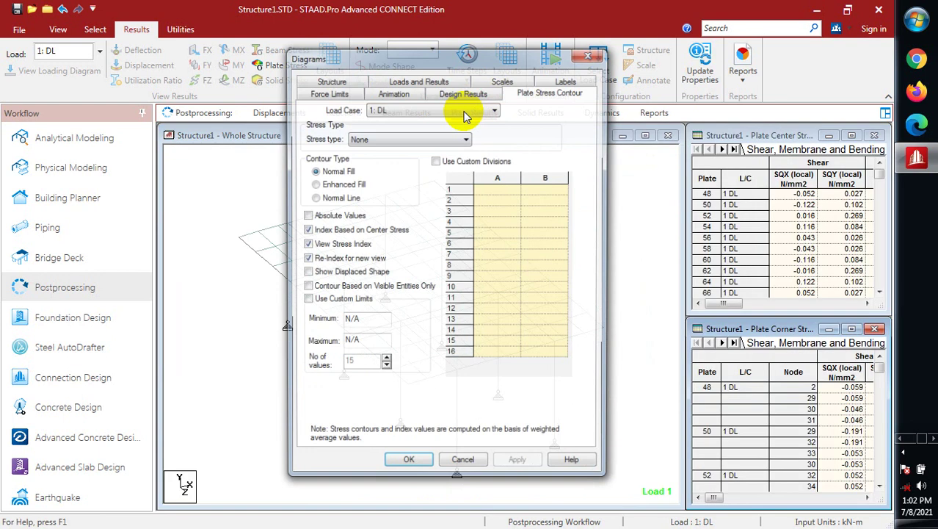
{"action": "left_click", "coordinate": [594, 51]}
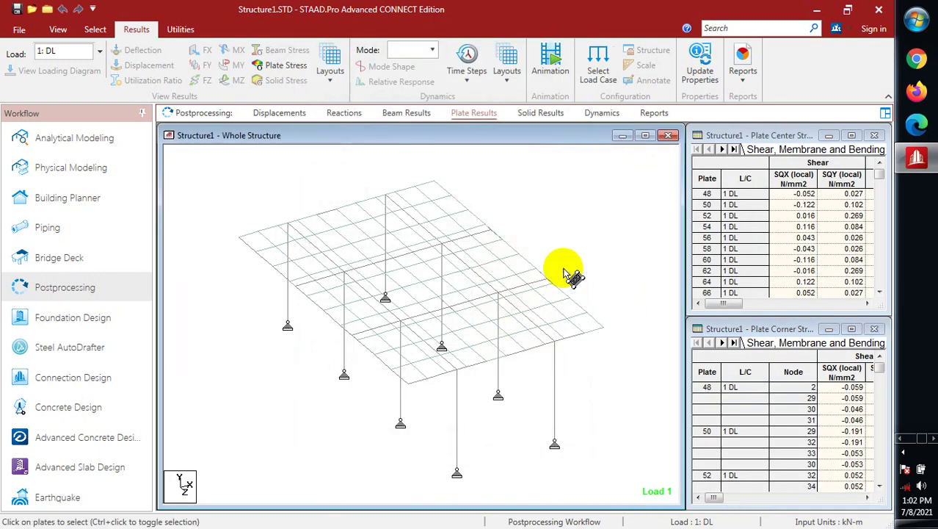